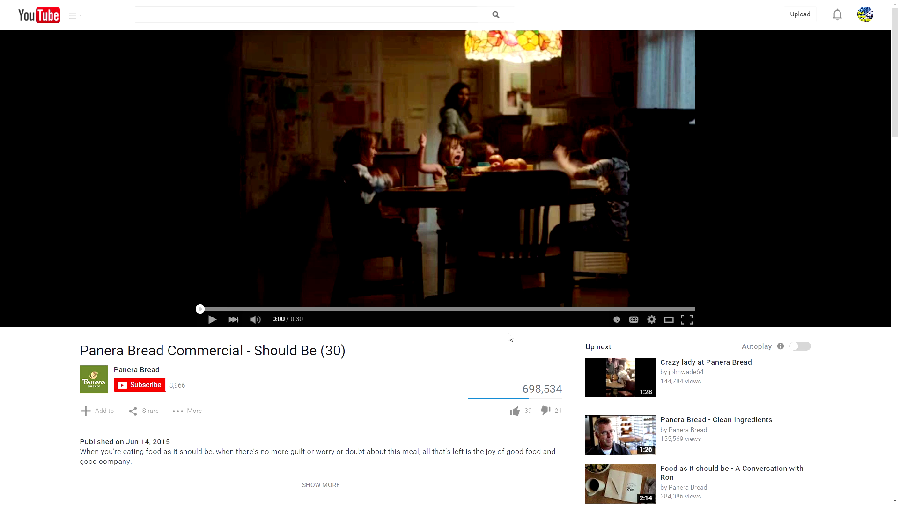
- Watch the Panera Bread commercial in full screen, then exit full screen
click(687, 321)
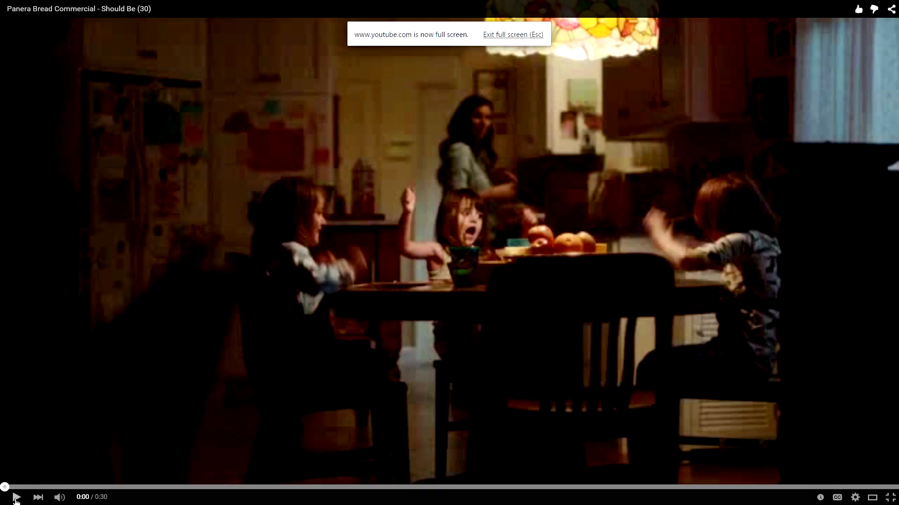
click(15, 500)
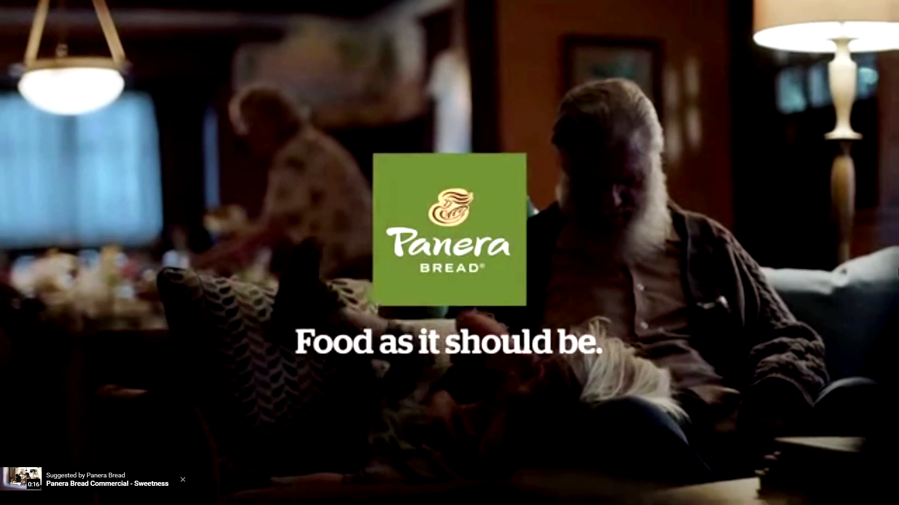
mouse_move(808, 282)
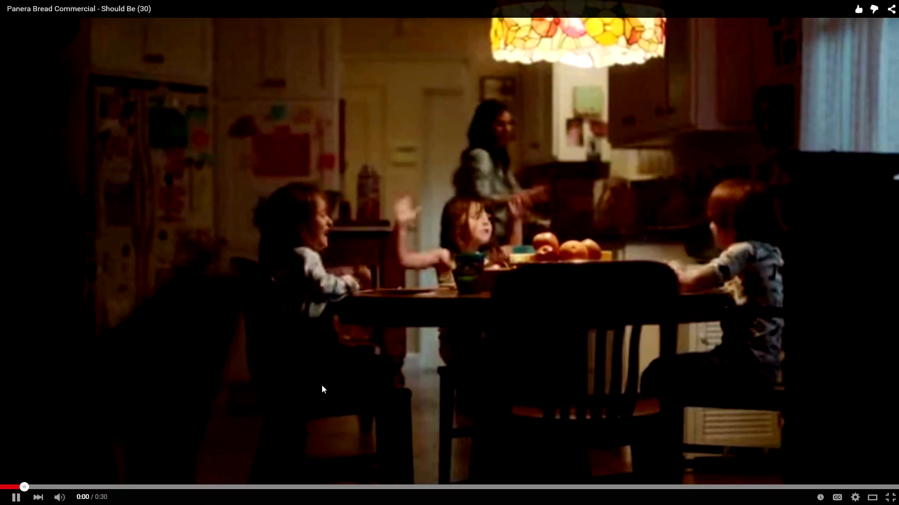
click(781, 453)
click(890, 497)
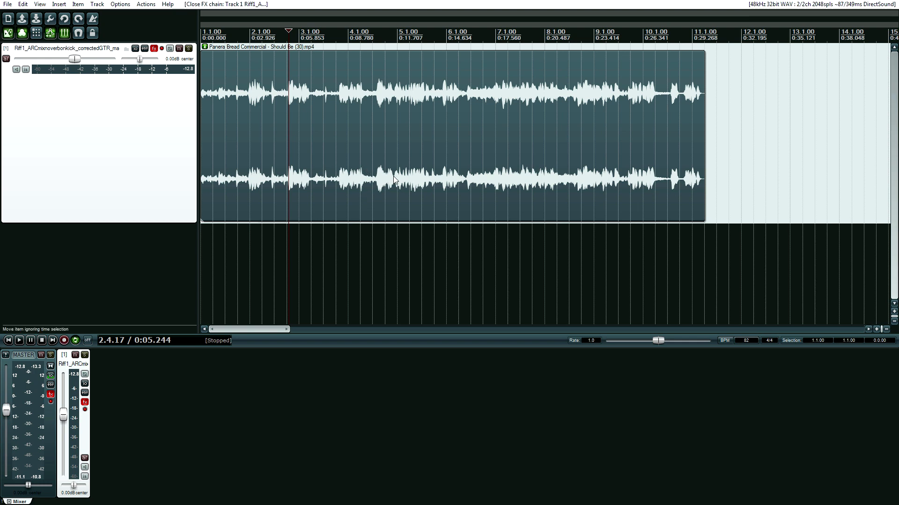
- In REAPER, place the edit cursor at about 0:10.3, view that frame in the video window, and close the window
click(373, 205)
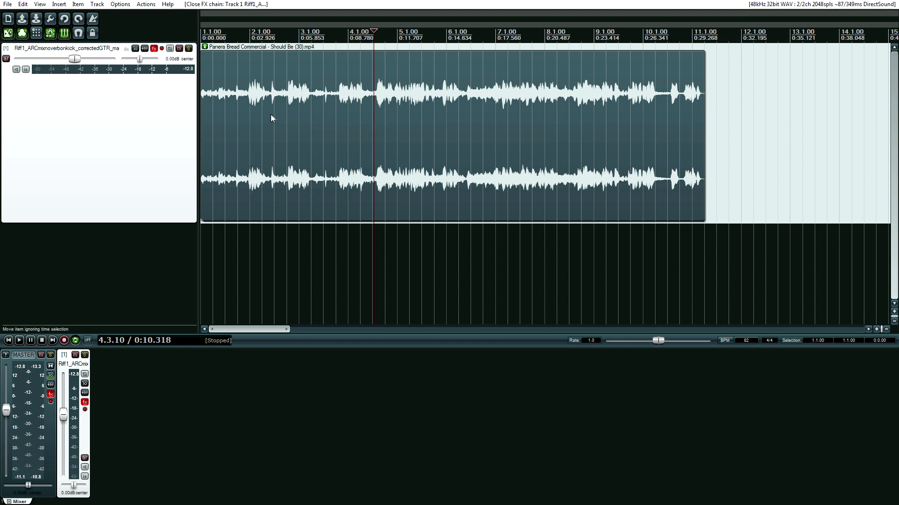
click(40, 4)
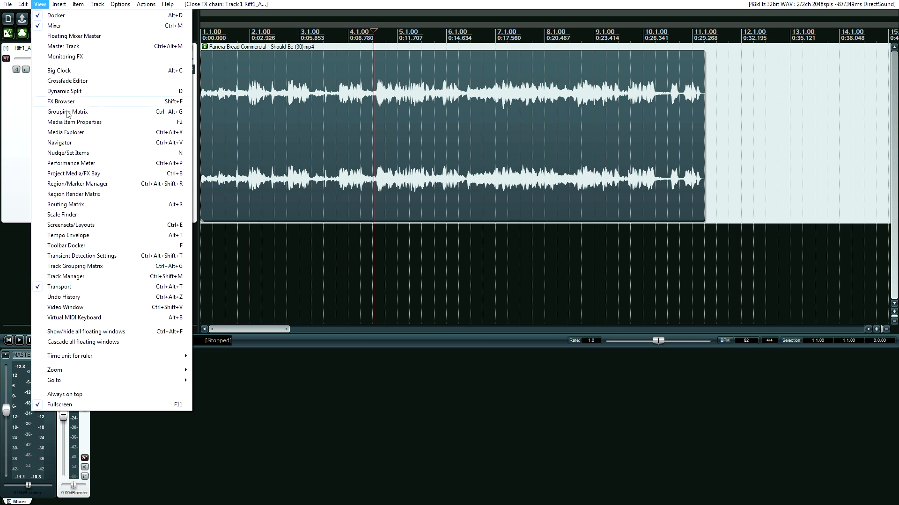
click(84, 307)
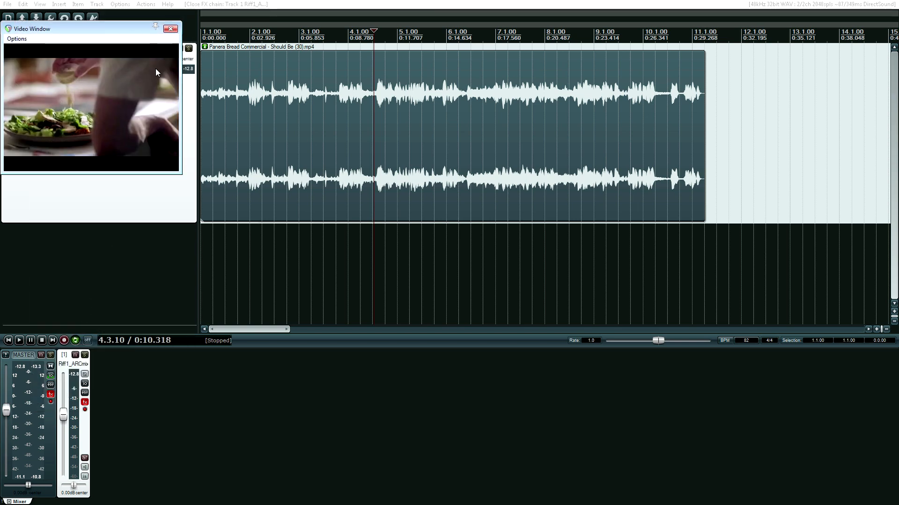
click(171, 28)
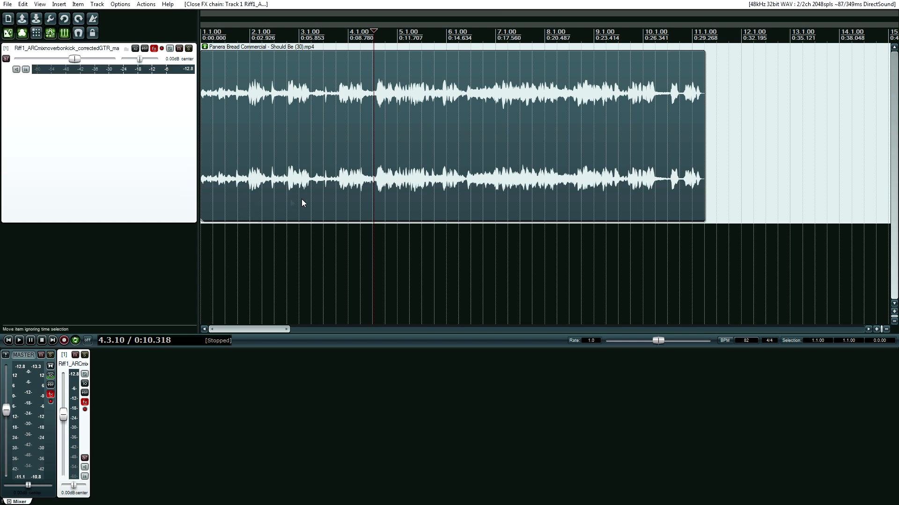
- Play the commercial's audio from about 0:02.6 and stop playback
click(245, 200)
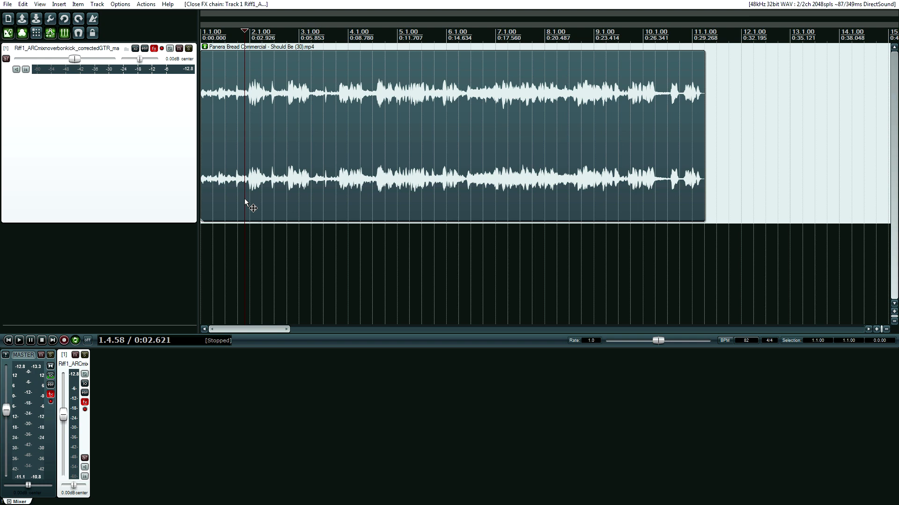
key(space)
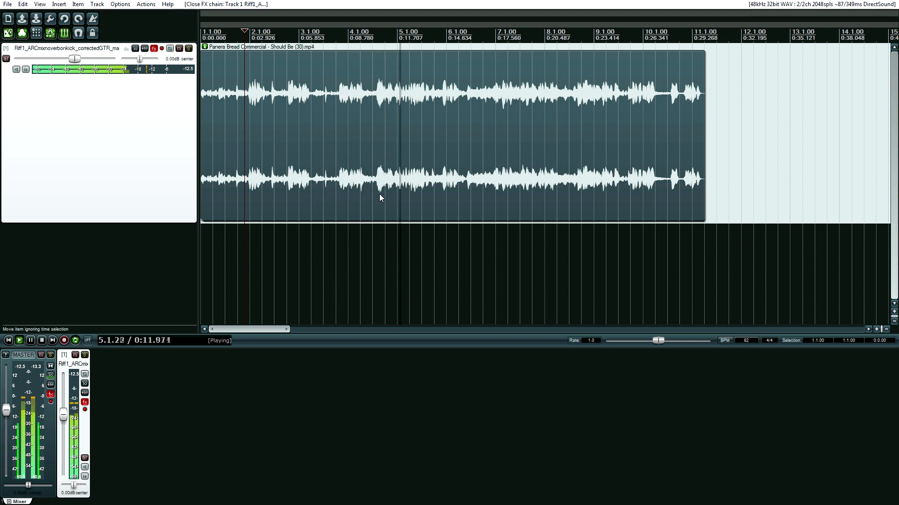
key(space)
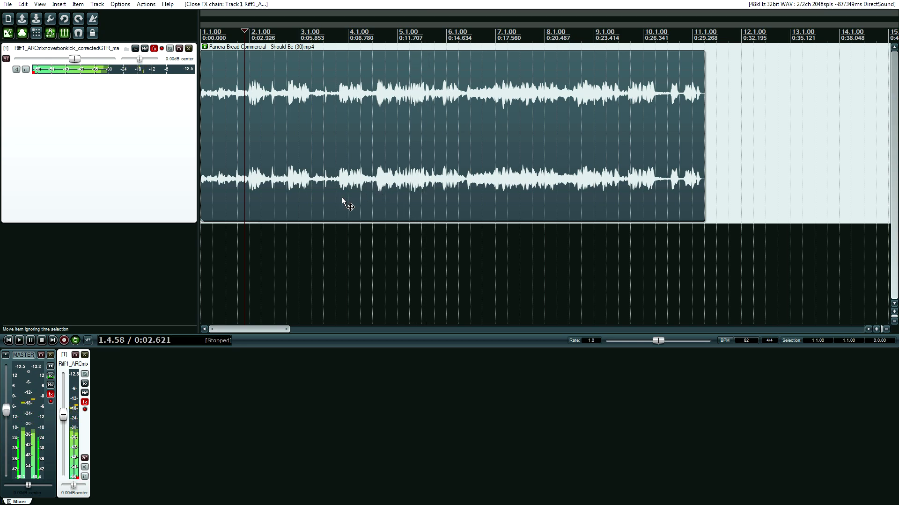
- Audition the commercial's speech from about 0:04.66 at close waveform magnification
click(302, 199)
scroll(319, 199, up, 5)
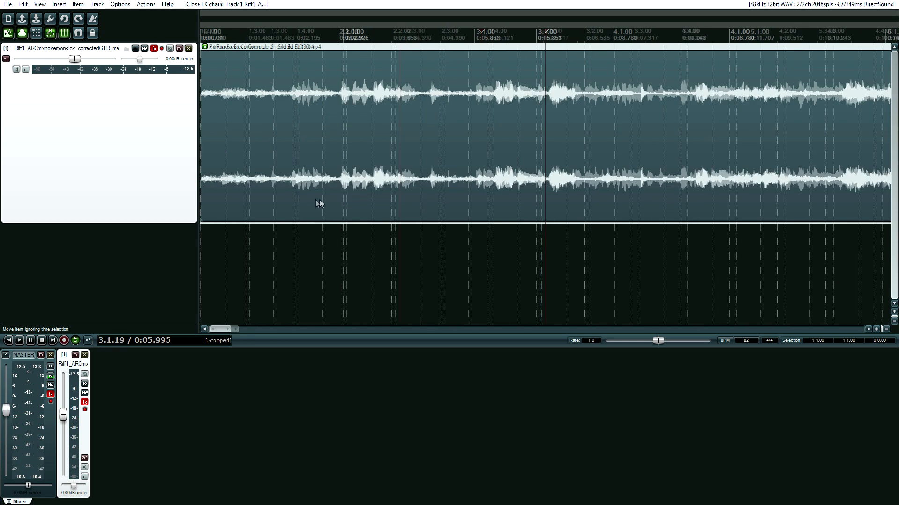
scroll(319, 199, up, 3)
scroll(412, 207, up, 2)
click(300, 189)
key(space)
key(space)
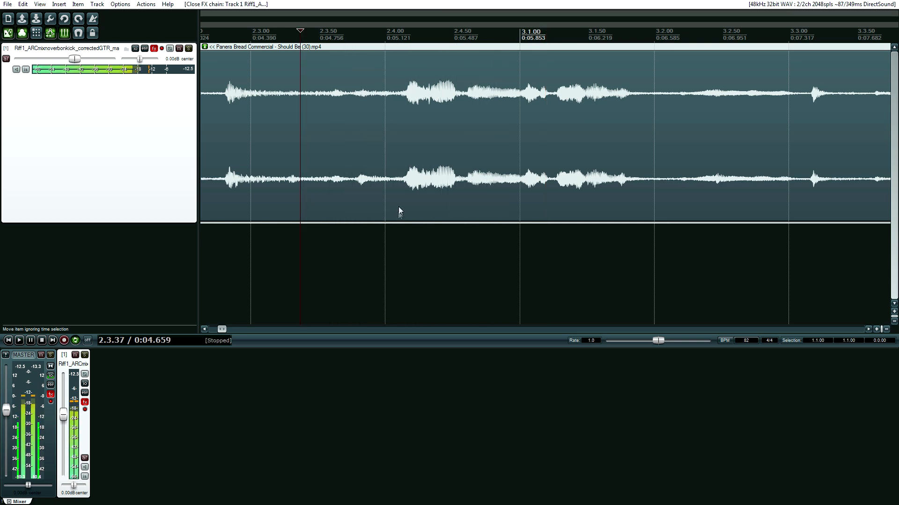
- Place the edit cursor at about 0:05.2, just before the spoken word, and audition from there
double_click(404, 182)
click(485, 99)
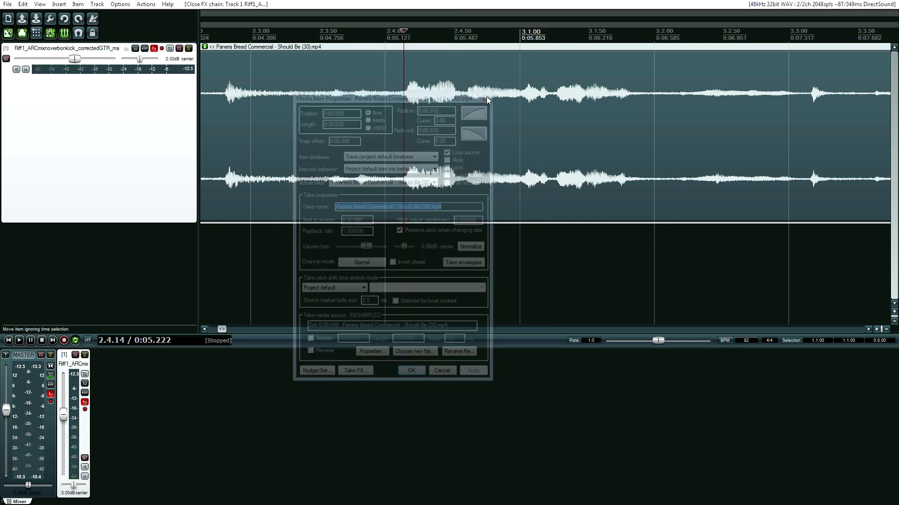
click(417, 195)
scroll(417, 195, up, 4)
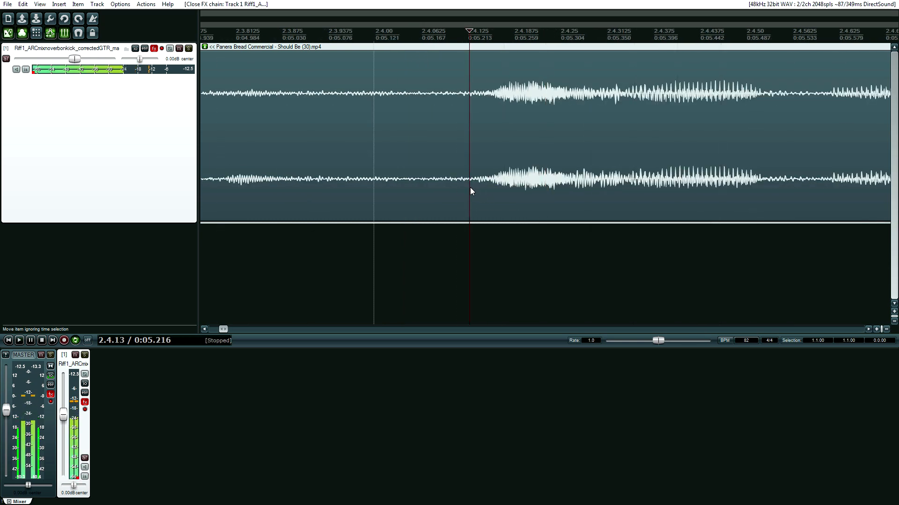
key(space)
scroll(465, 205, down, 8)
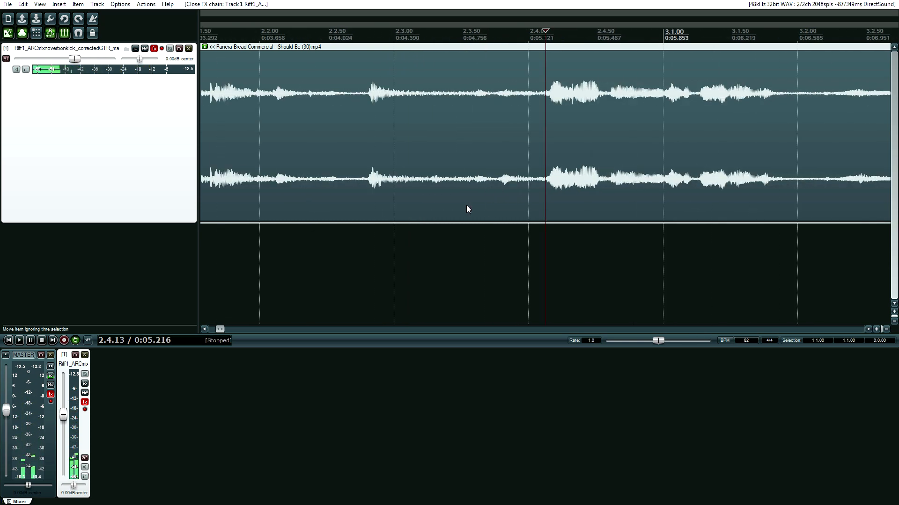
- Audition the speech from successive start points to locate a suitable phrase around 0:03.0
click(392, 200)
key(space)
key(space)
click(403, 193)
key(space)
key(space)
click(398, 190)
key(space)
scroll(482, 200, up, 6)
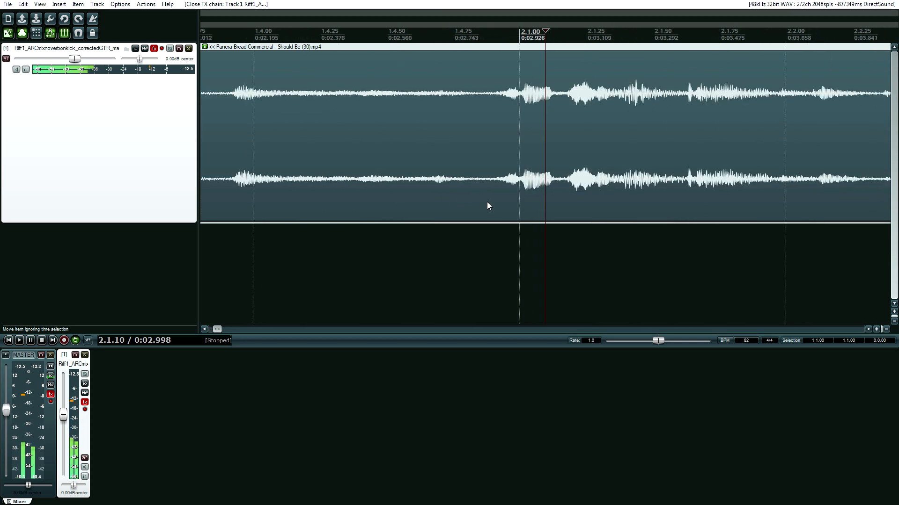
- Audition the start of the voiced syllable just after bar 2.1.00, at about 0:02.92
click(486, 202)
key(space)
click(506, 193)
key(space)
key(space)
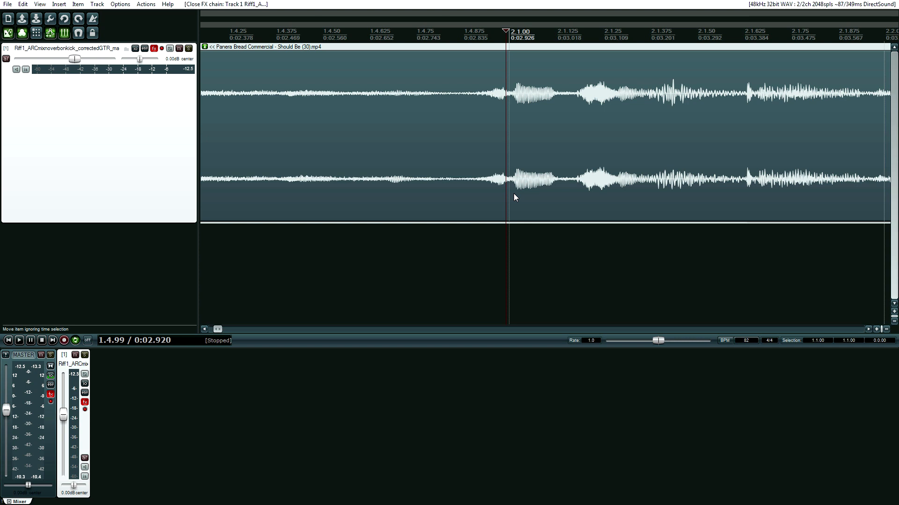
key(space)
key(space)
click(524, 189)
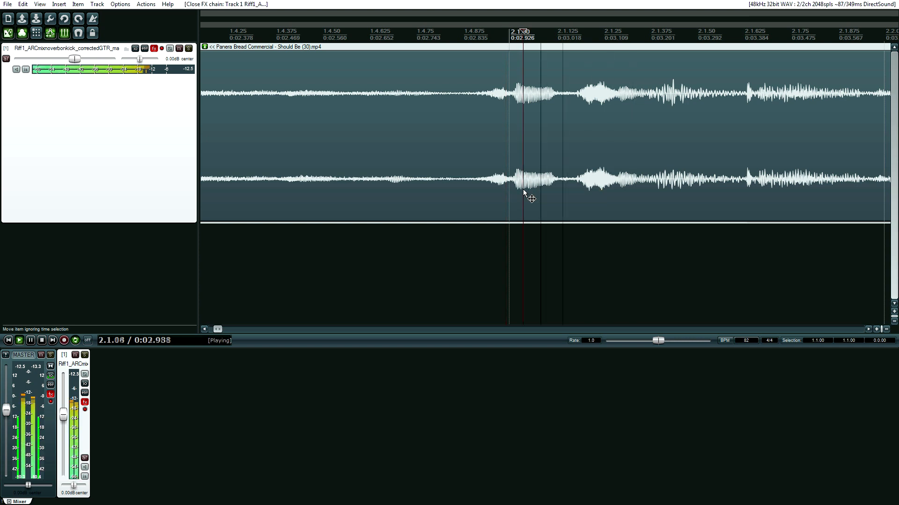
key(space)
- Audition the end of the voiced syllable from several nearby points, finishing with the edit cursor at about 0:03.00
click(541, 191)
click(547, 192)
click(555, 191)
click(543, 189)
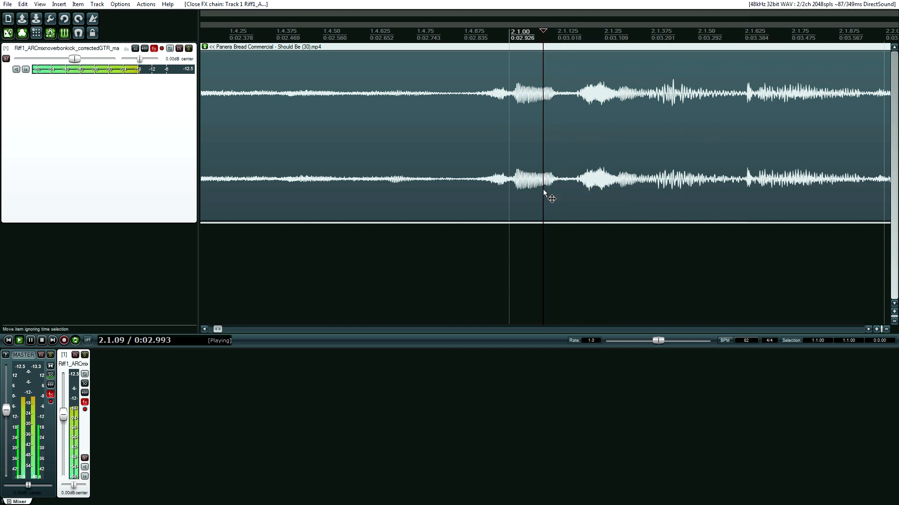
key(space)
click(527, 190)
click(538, 189)
key(space)
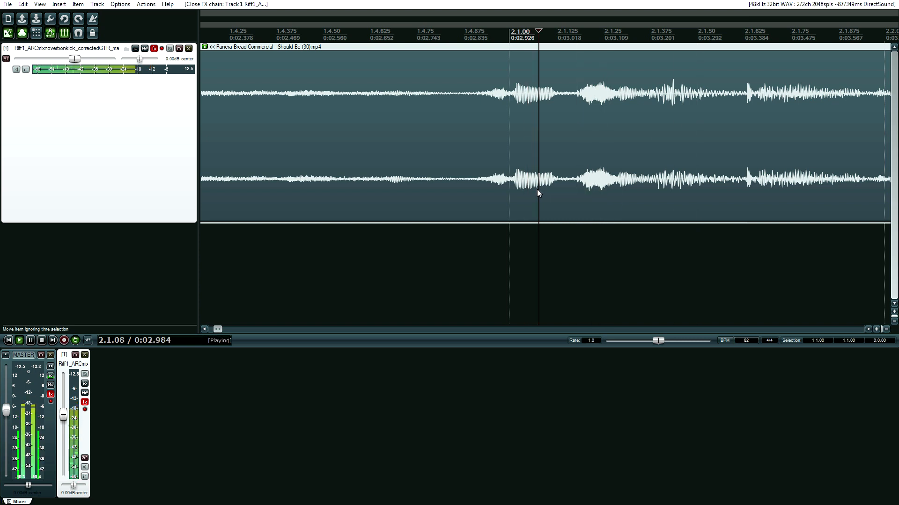
key(space)
click(540, 189)
key(space)
key(space)
click(548, 194)
key(space)
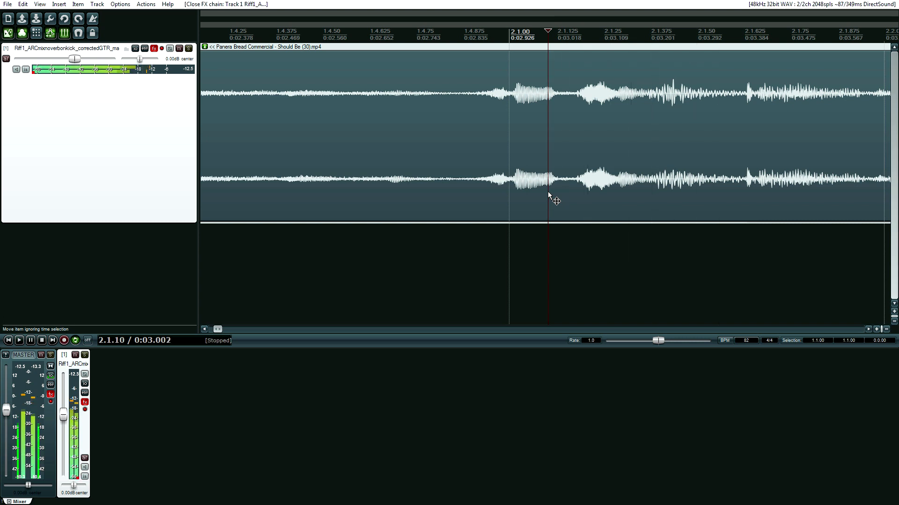
key(space)
key(space)
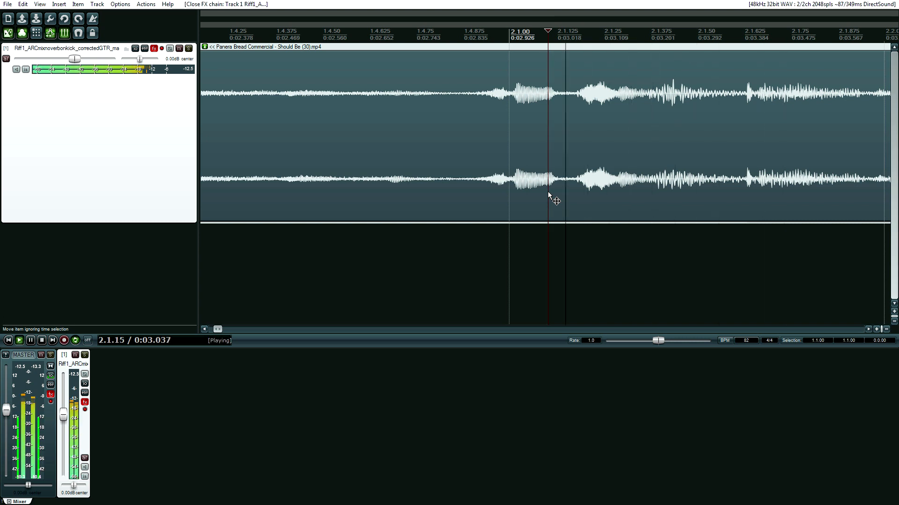
key(space)
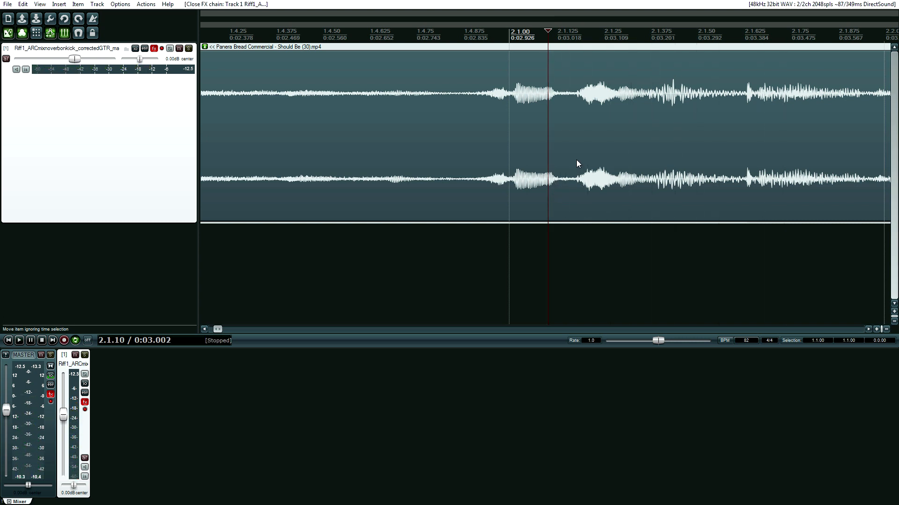
- Loop playback over a time selection from 2.1.10 to 2.1.19, then extend its start back to 2.1.00
scroll(578, 174, up, 5)
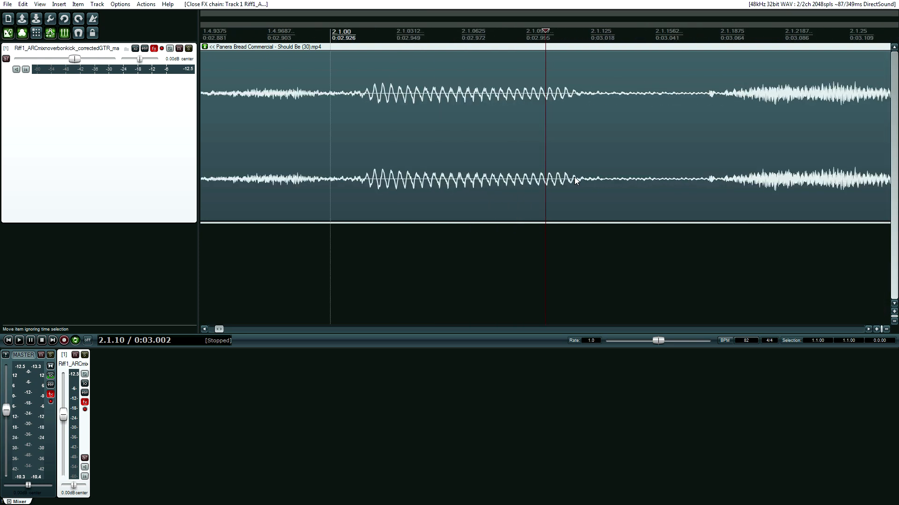
scroll(574, 177, down, 2)
scroll(574, 177, up, 1)
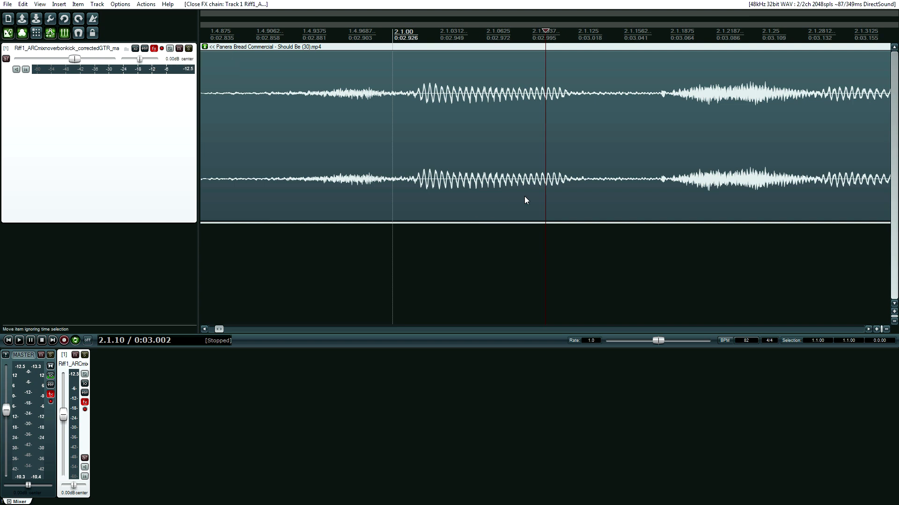
scroll(525, 201, down, 3)
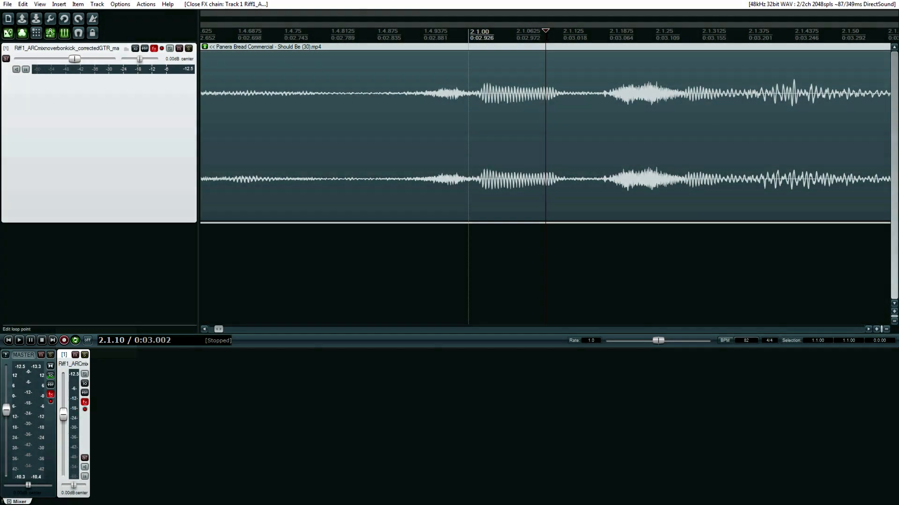
drag(545, 41, 611, 40)
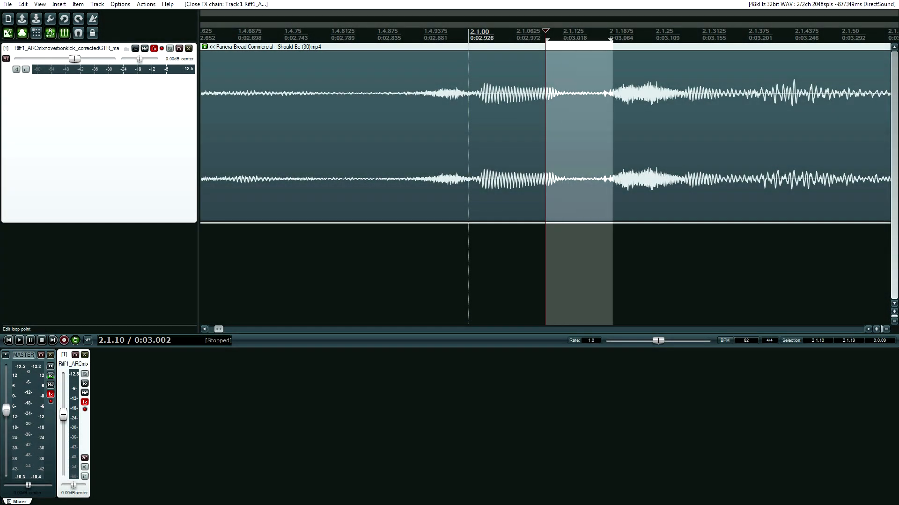
key(space)
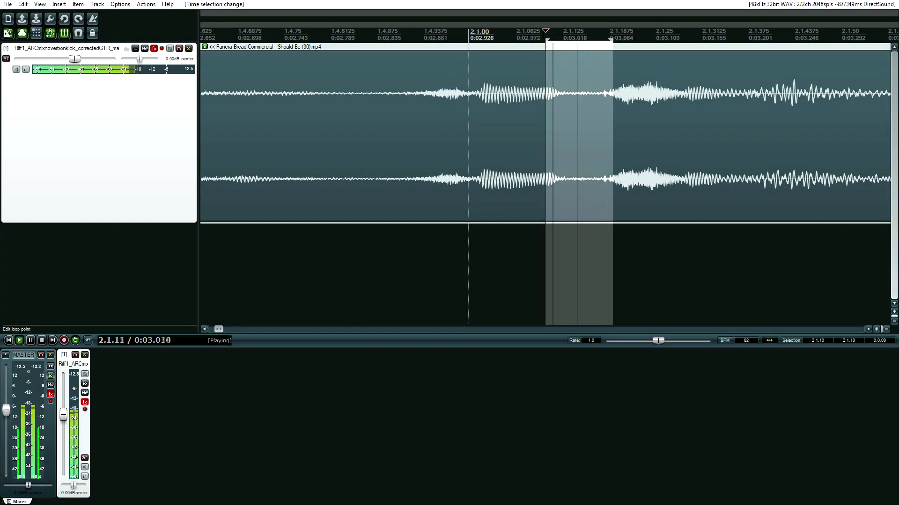
drag(545, 42, 470, 44)
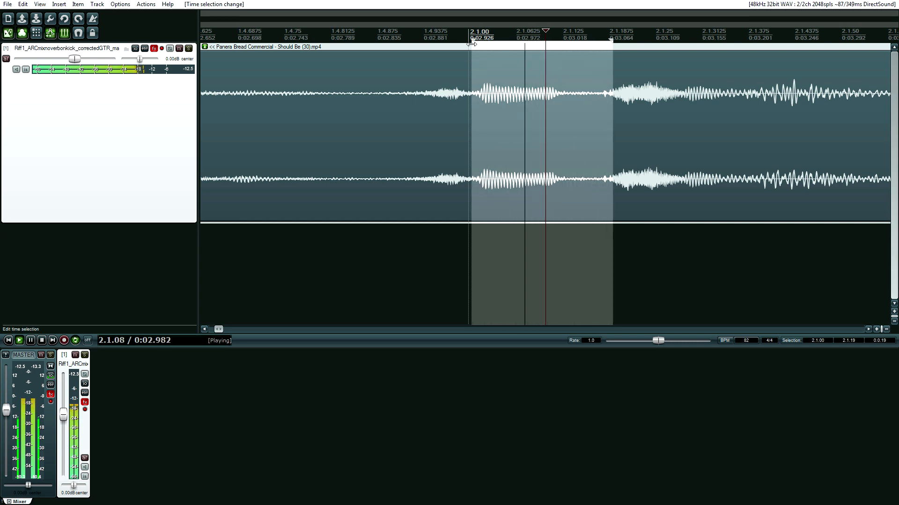
click(597, 43)
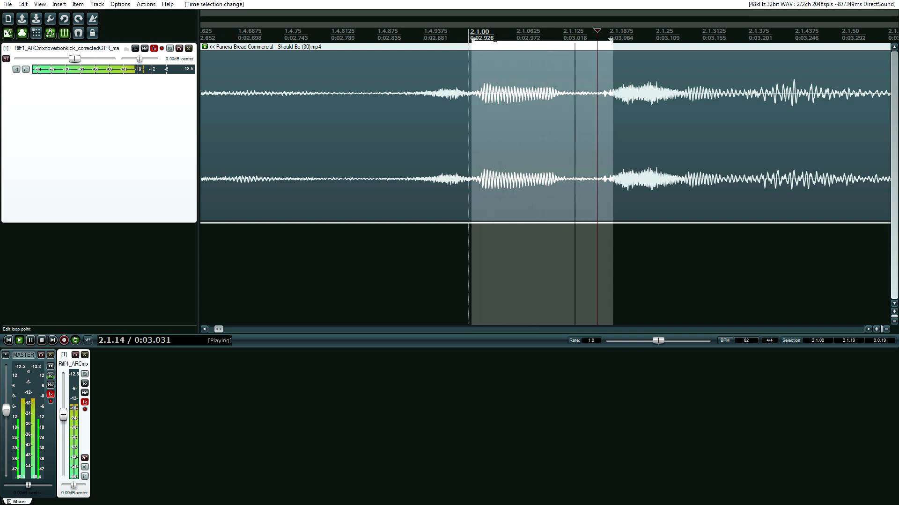
- Change the time selection to the following loud burst, from 2.1.16 to 2.1.34, and stop playback
click(470, 41)
drag(471, 42, 717, 43)
key(space)
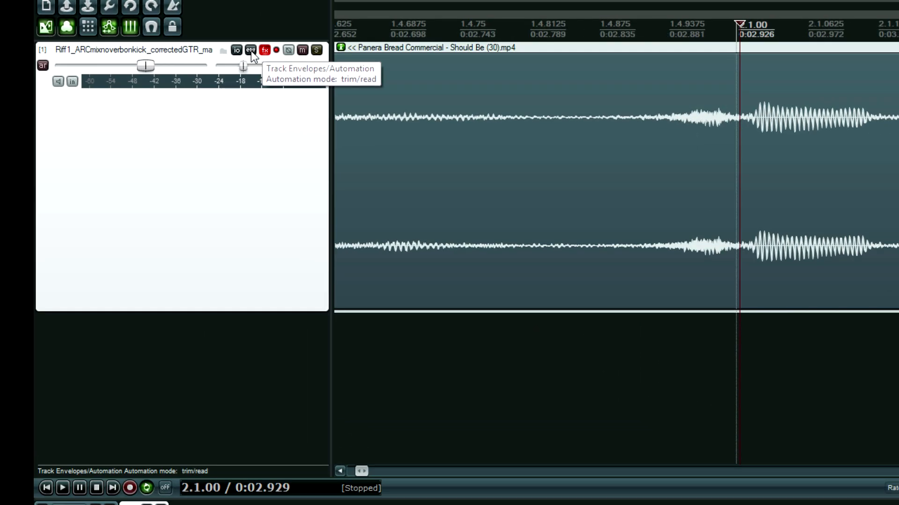
- Activate the Volume (Pre-FX) envelope on track 1, visible and armed, and close the envelope list
click(251, 50)
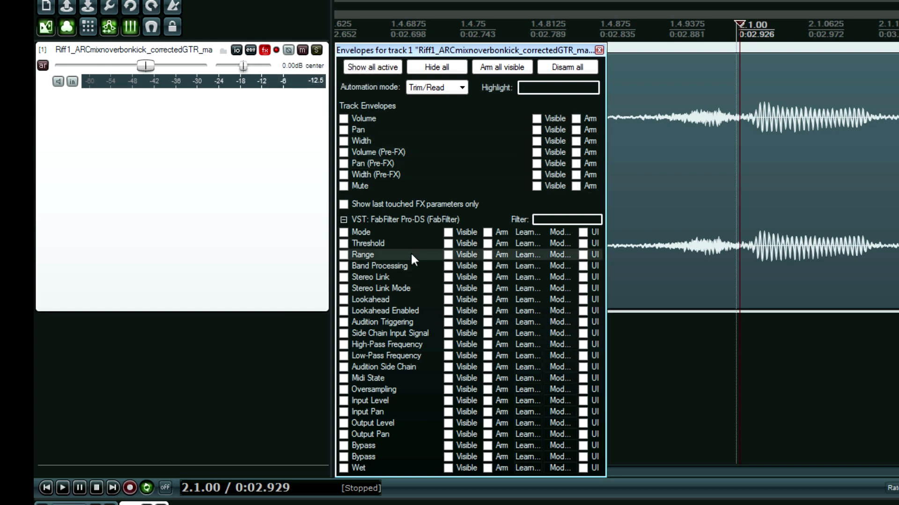
click(399, 153)
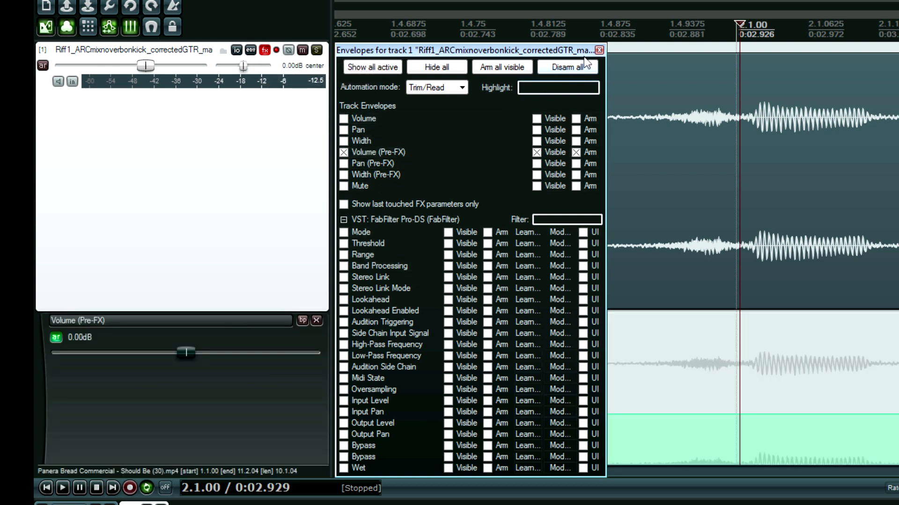
click(599, 50)
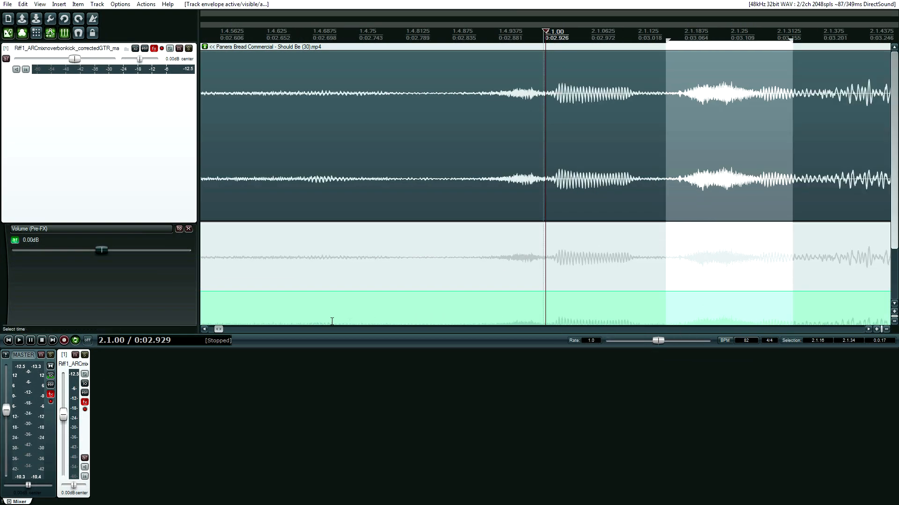
- Add two points to the Volume (Pre-FX) envelope at the start of the selected burst, around 2.1.16
drag(218, 329, 220, 329)
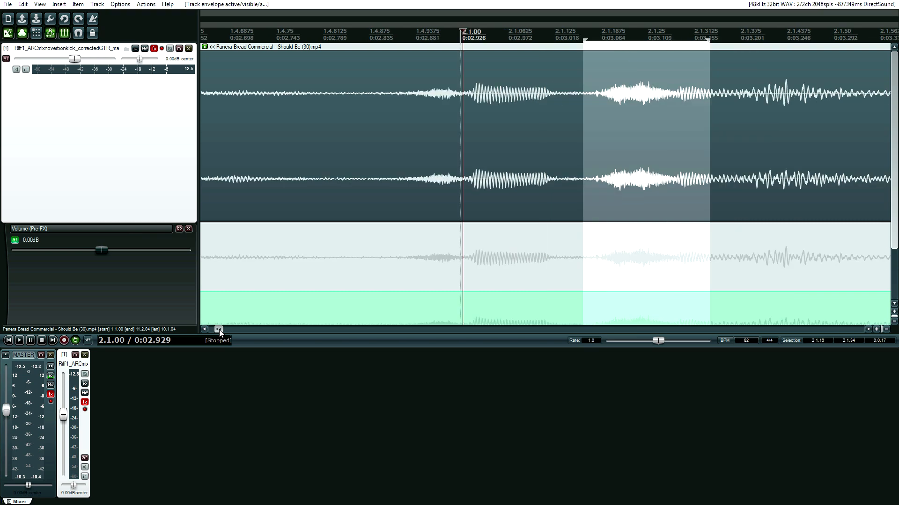
click(589, 294)
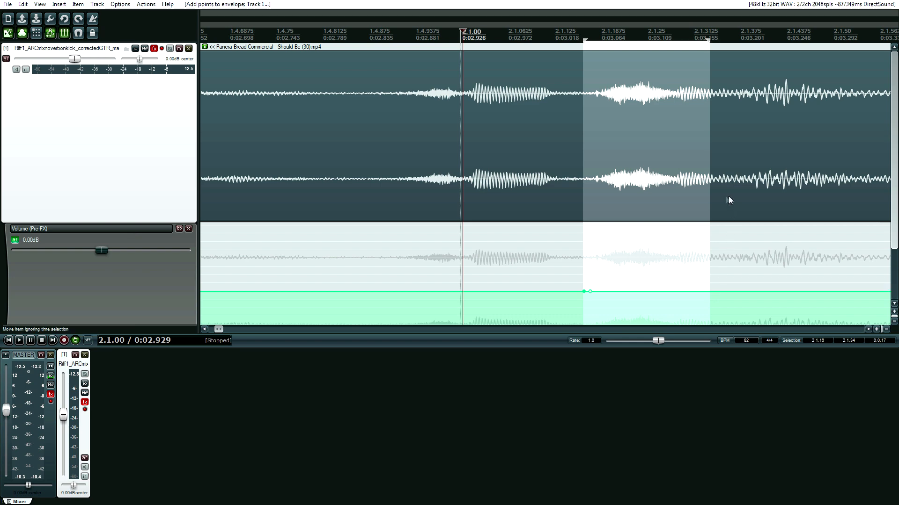
- Place the edit cursor at 0:03.177, enlarge the waveform display, extend the time selection's end to the cursor, and audition the selection
scroll(720, 187, up, 2)
scroll(720, 192, down, 2)
click(796, 75)
scroll(777, 82, up, 2)
scroll(565, 166, down, 1)
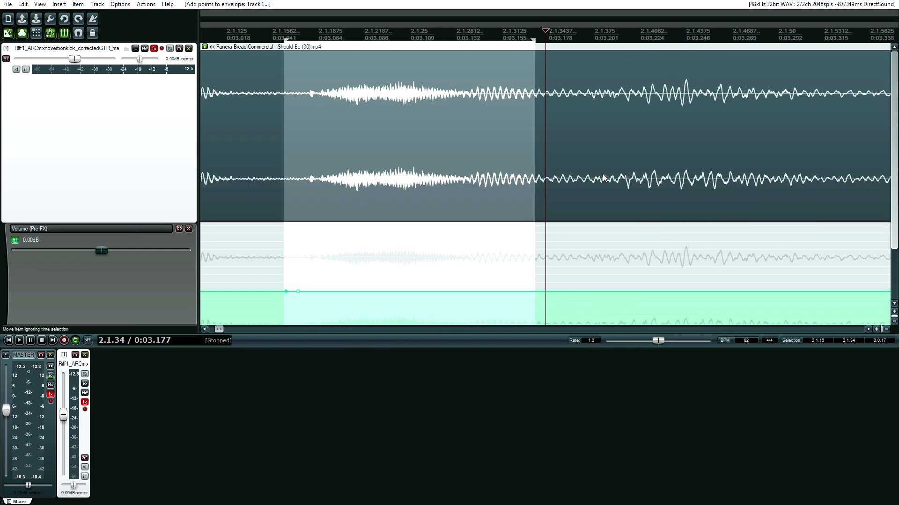
scroll(603, 177, up, 6)
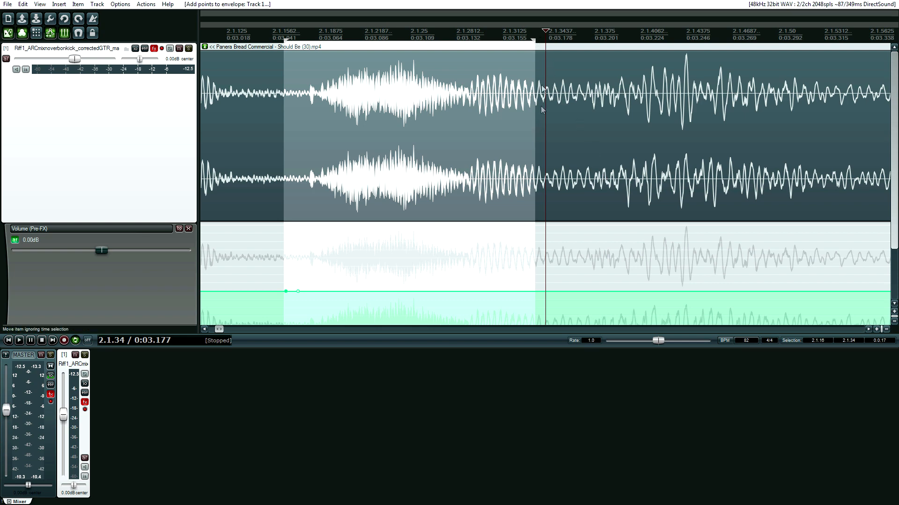
mouse_move(535, 39)
mouse_down()
mouse_move(599, 42)
mouse_move(543, 47)
mouse_up()
key(space)
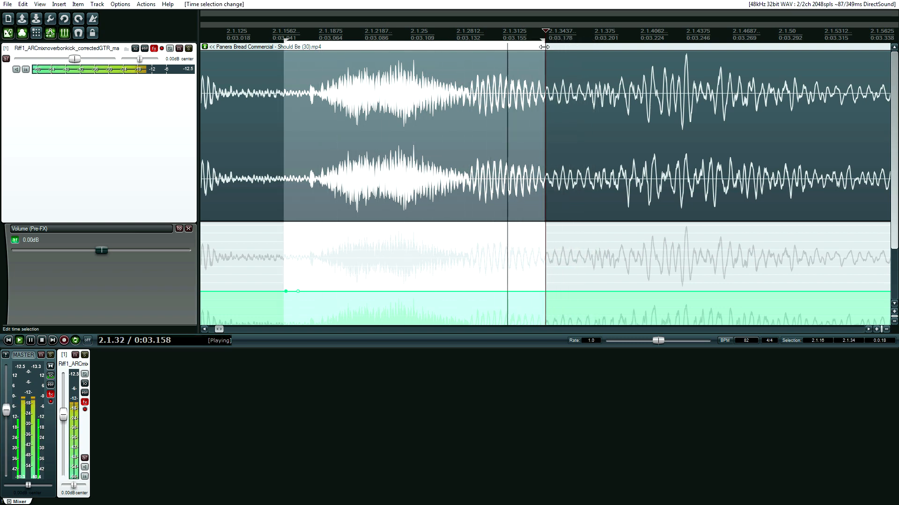
key(space)
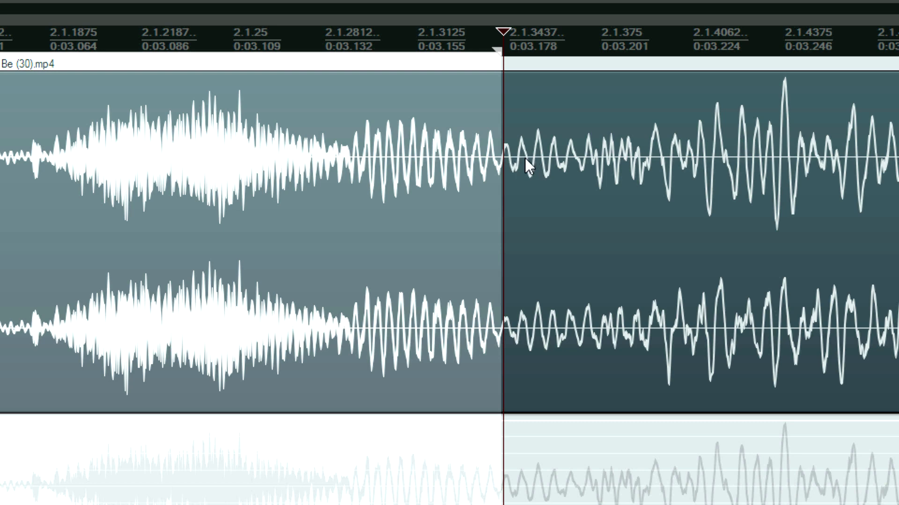
- Add envelope points at the burst's end near 2.1.34 and lower the envelope segment inside the time selection to -5.93 dB
scroll(533, 228, up, 2)
scroll(537, 238, down, 1)
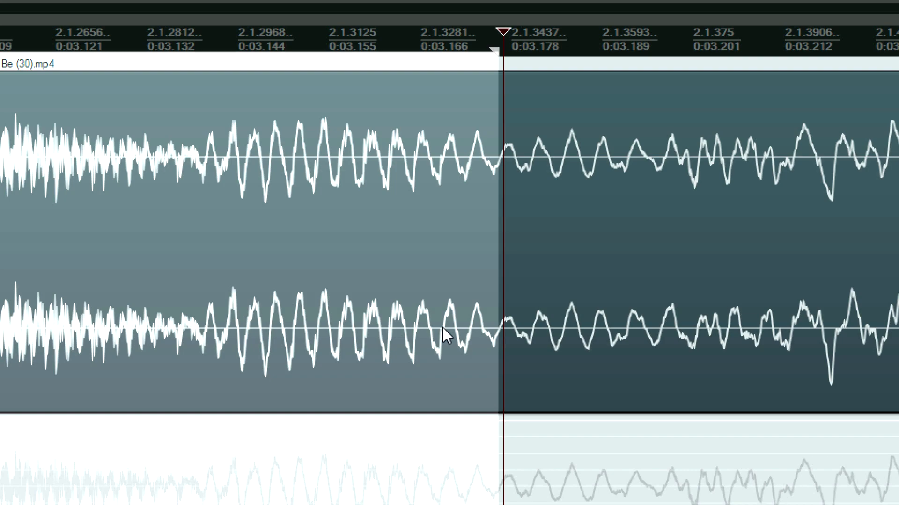
scroll(428, 224, down, 1)
scroll(428, 224, down, 1)
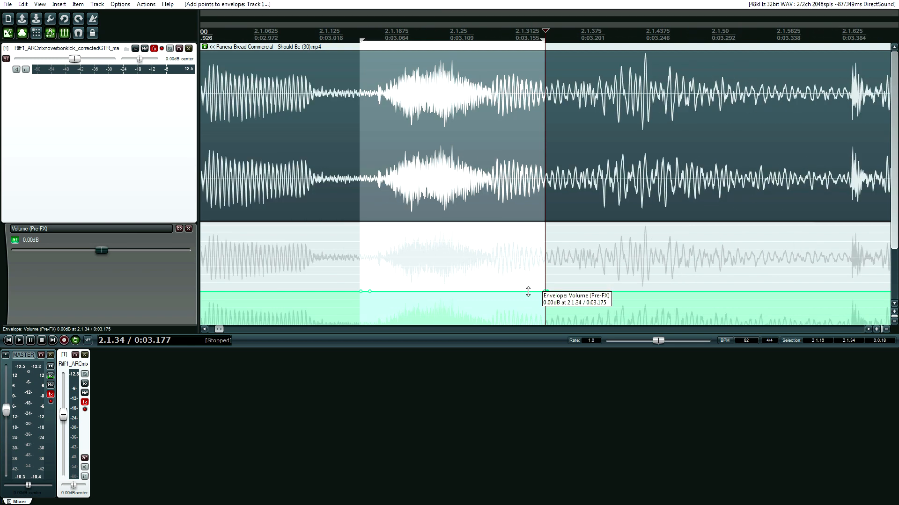
scroll(894, 172, down, 2)
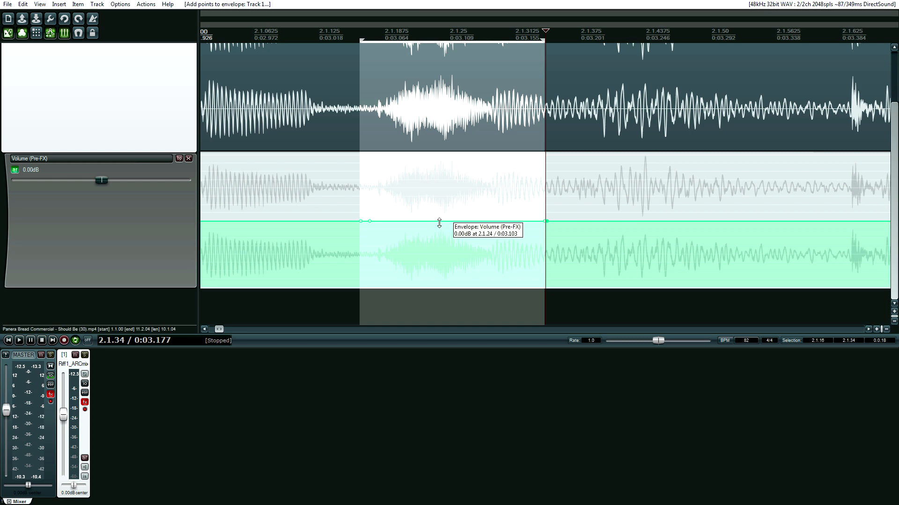
drag(439, 224, 437, 256)
- Remove the time selection and repeatedly audition the passage with the volume dip from 1.4.66
scroll(413, 241, down, 2)
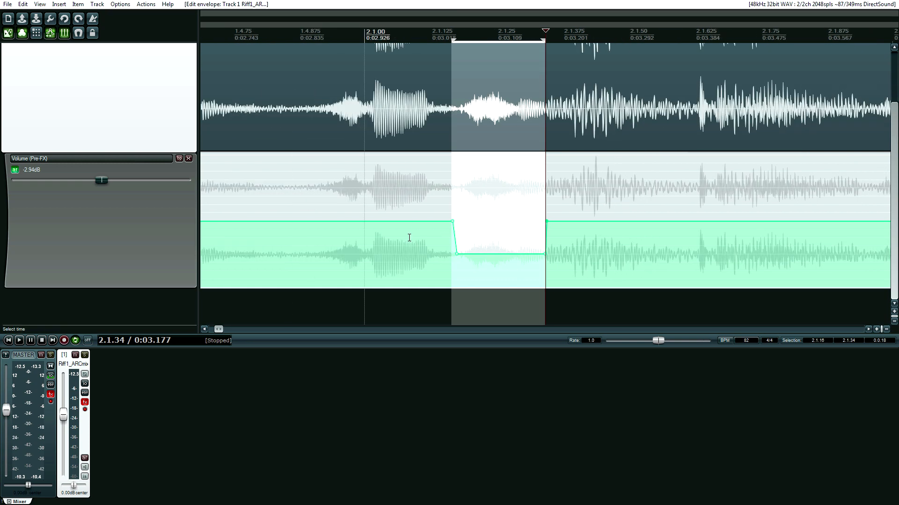
scroll(409, 237, down, 1)
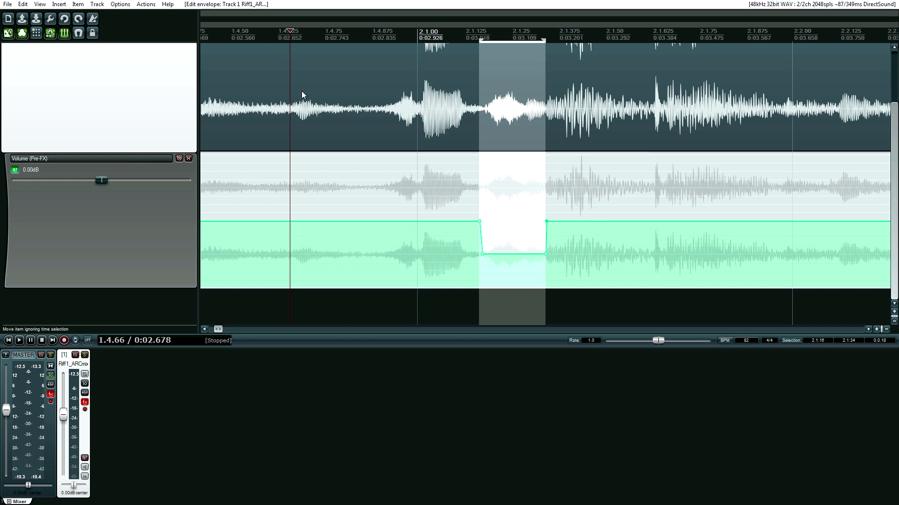
key(Escape)
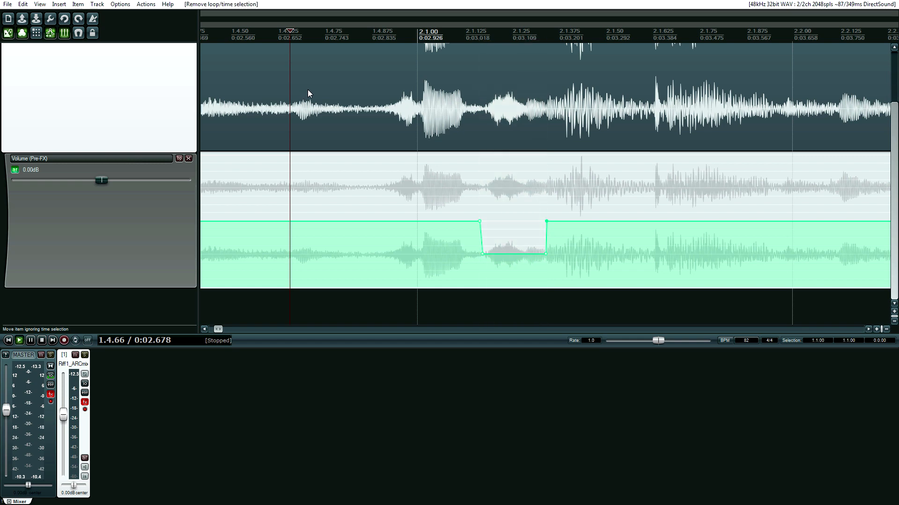
key(space)
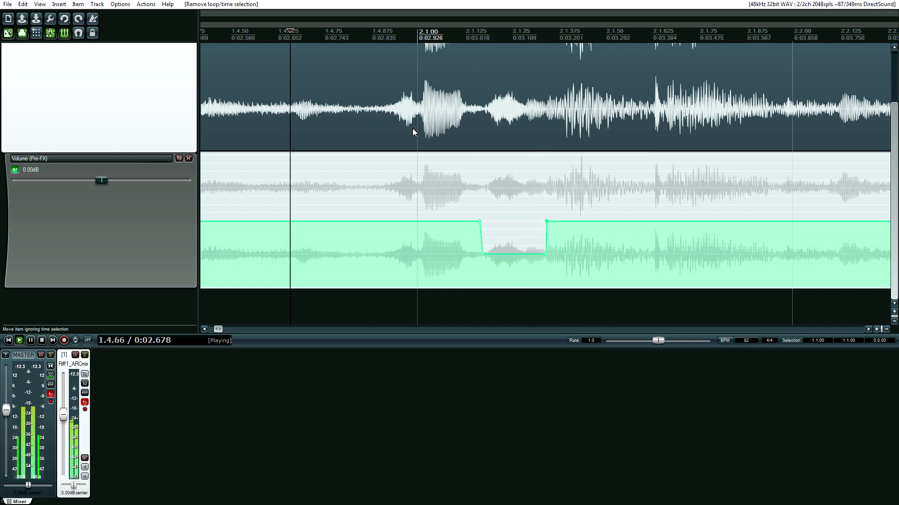
key(space)
key(space)
key(space)
key(space)
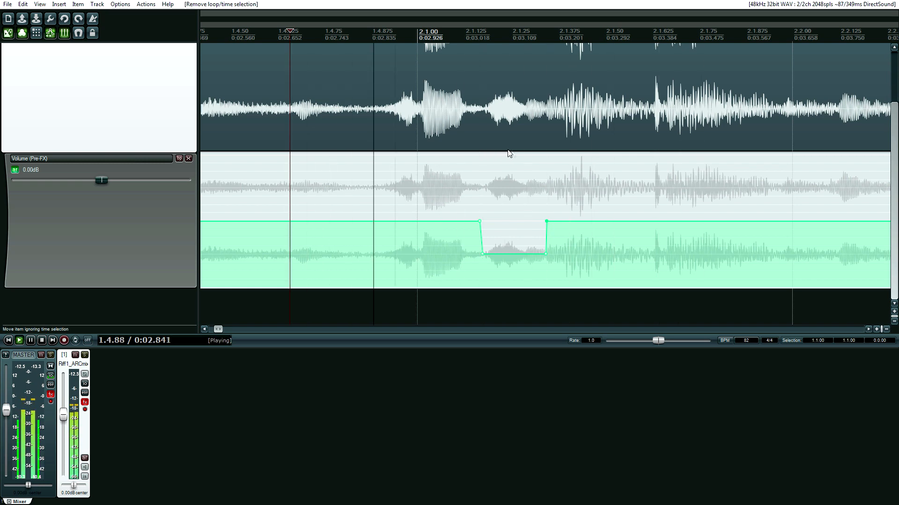
key(space)
- Try to make the ramp at the dip's end more gradual by moving its lower envelope point earlier and higher
scroll(561, 159, down, 3)
scroll(566, 161, up, 2)
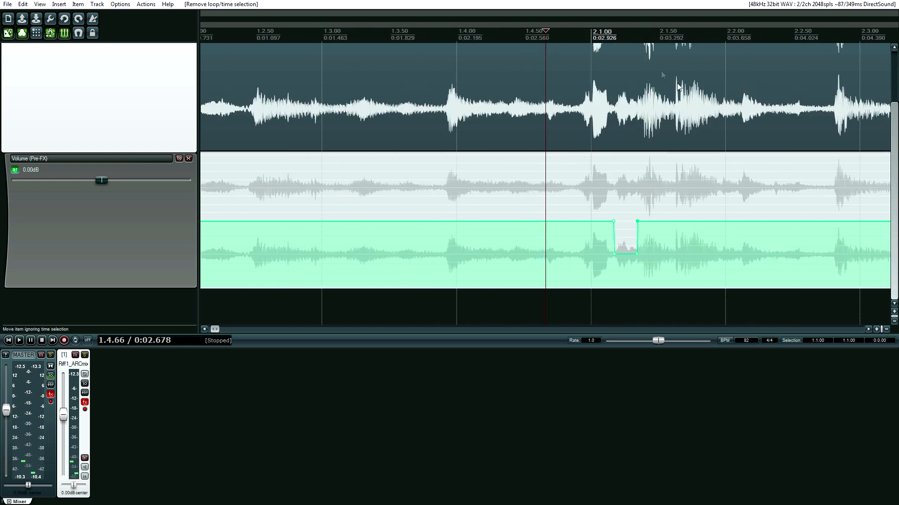
click(644, 37)
scroll(562, 211, up, 6)
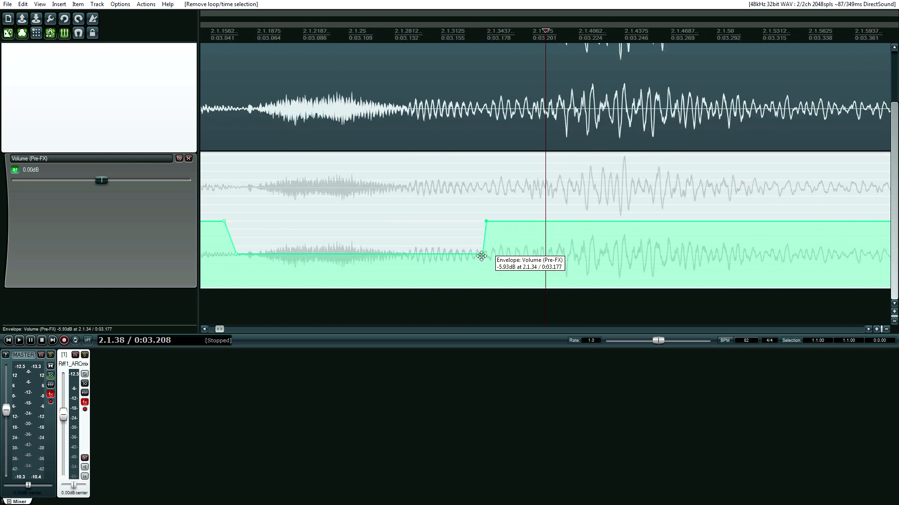
mouse_move(482, 255)
mouse_down()
mouse_move(470, 242)
mouse_move(483, 253)
mouse_up()
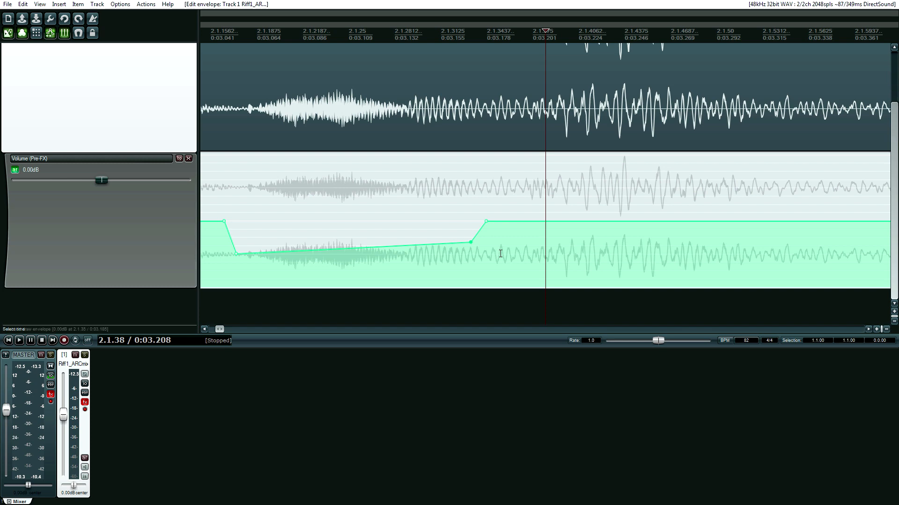
- Undo the point move and add an intermediate envelope point on the ramp at the dip's end, near 2.1.34
scroll(496, 247, up, 3)
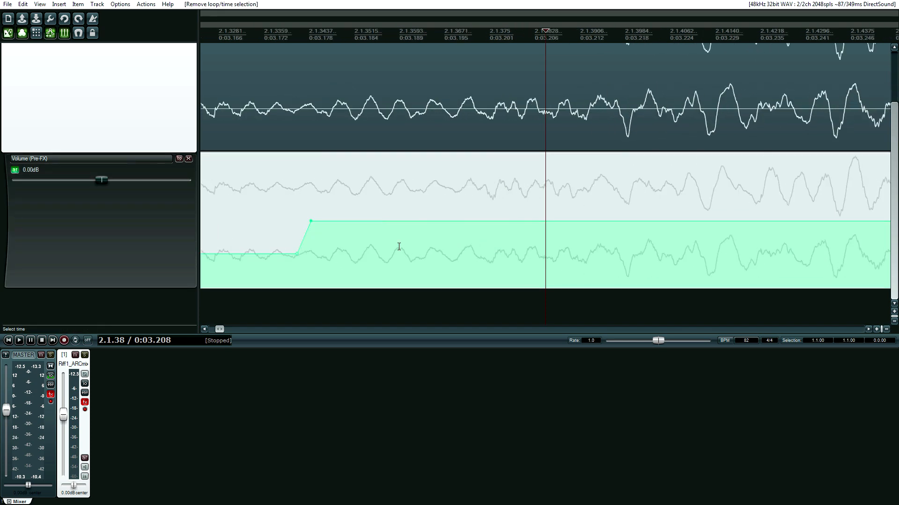
scroll(399, 247, down, 1)
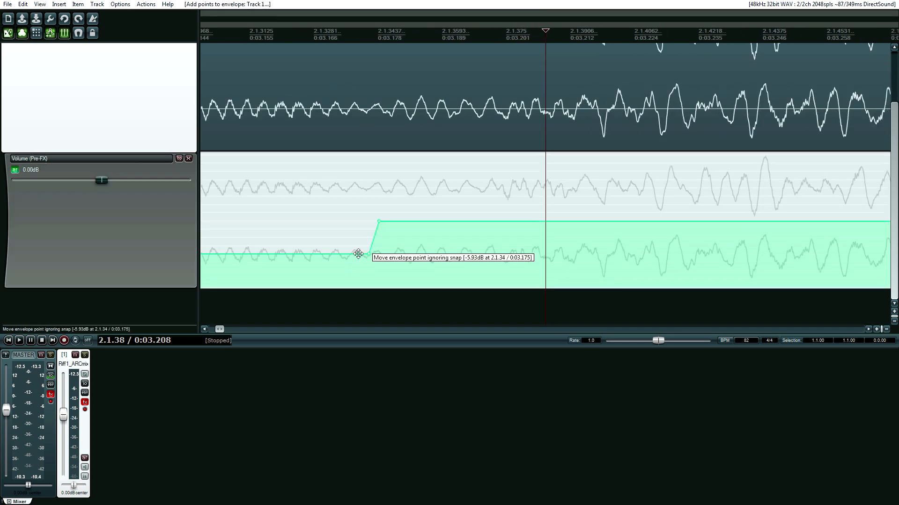
drag(368, 253, 366, 243)
- Audition the end of the volume dip from 2.1.28 and the whole dip from 2.1.12
scroll(407, 236, down, 2)
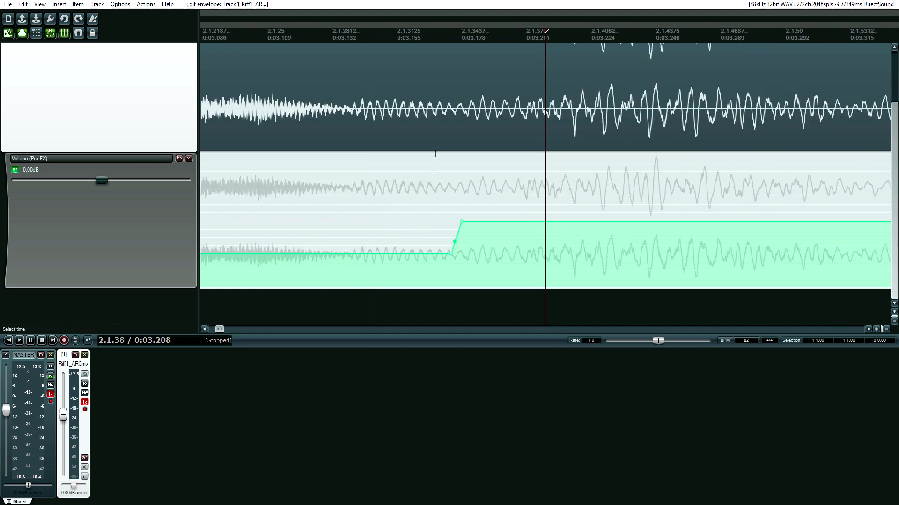
click(325, 24)
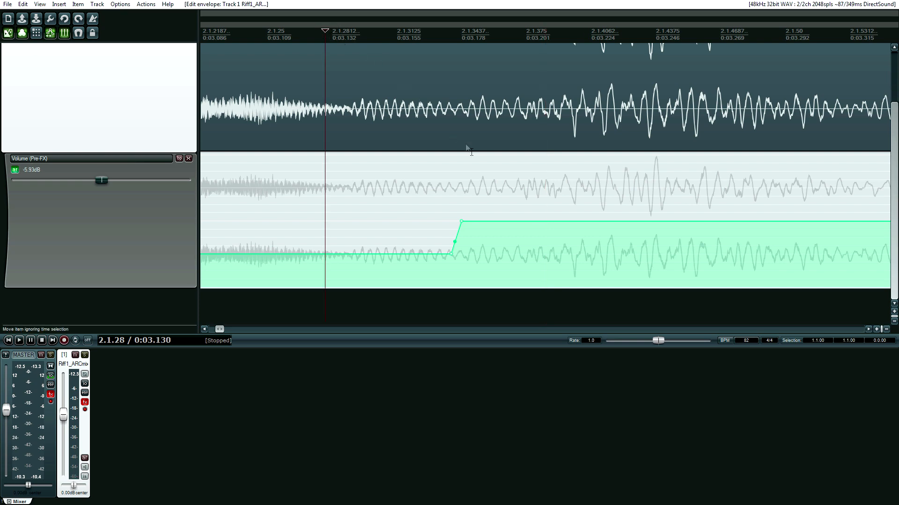
scroll(471, 152, down, 3)
key(space)
key(space)
click(426, 35)
key(space)
key(space)
scroll(412, 73, down, 2)
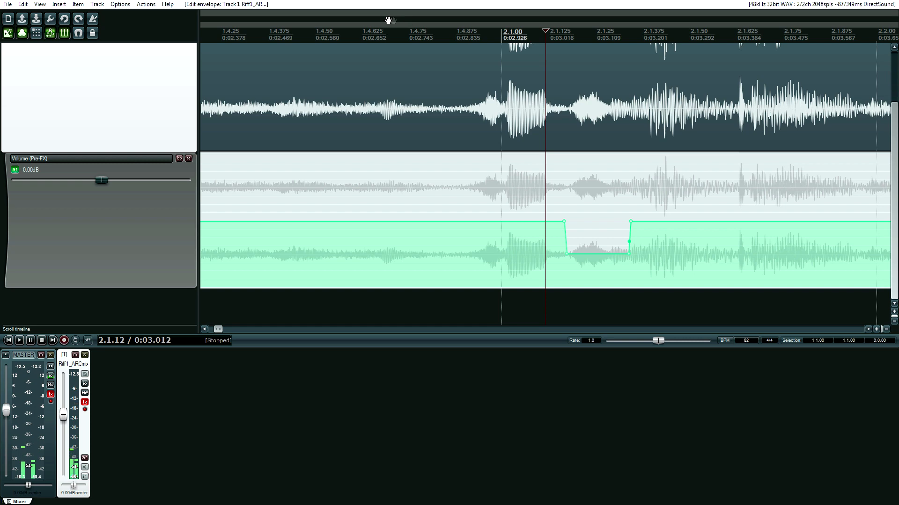
- Audition the phrase leading into the volume dip from 1.4.69 and from 1.4.35
click(387, 21)
key(space)
key(space)
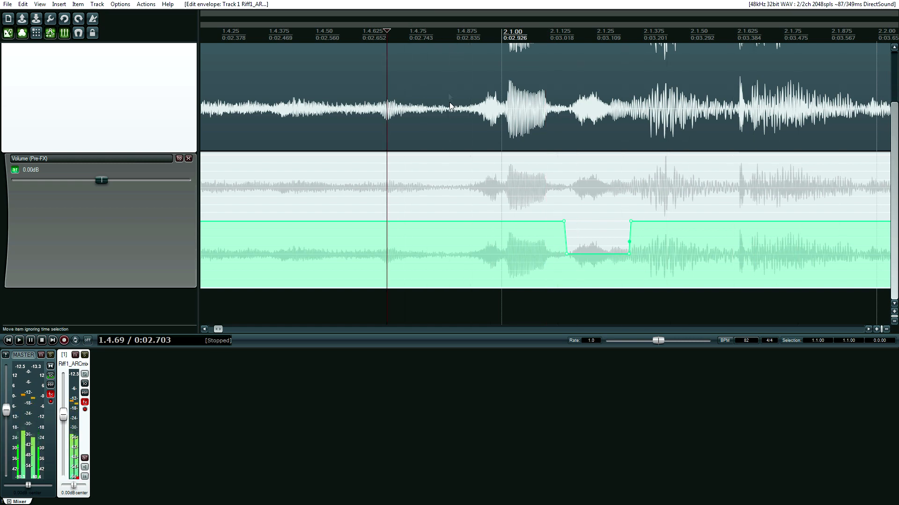
click(258, 32)
key(space)
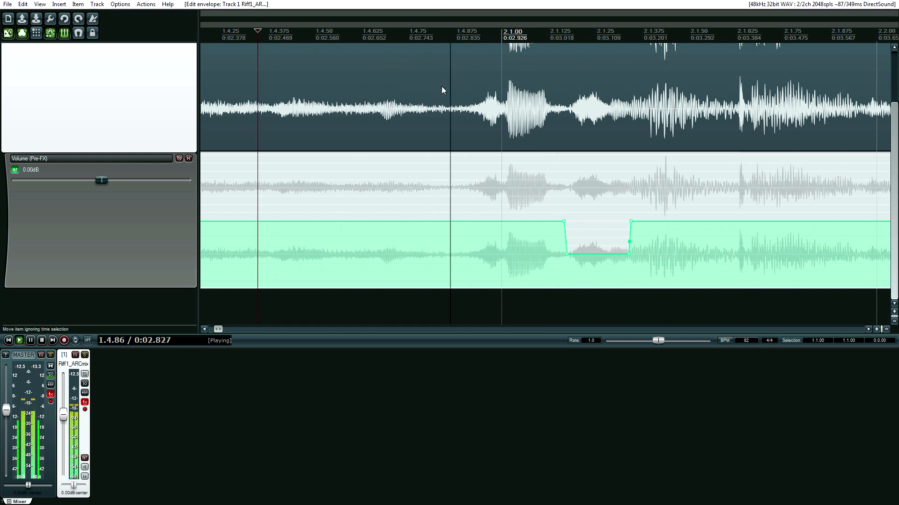
key(space)
- Raise the dip's envelope segment slightly and audition the phrase repeatedly from 1.4.35
mouse_move(602, 253)
mouse_down()
mouse_move(602, 235)
mouse_move(603, 243)
mouse_up()
key(space)
key(space)
key(space)
key(space)
key(space)
key(space)
- Lower the dip's envelope segment back to about its previous level and audition the phrase several times
drag(602, 243, 602, 253)
key(space)
key(space)
key(space)
key(space)
key(space)
key(space)
- Lower the dip's envelope segment to -6.56 dB and audition it, raising the segment slightly for another comparison
drag(602, 253, 602, 257)
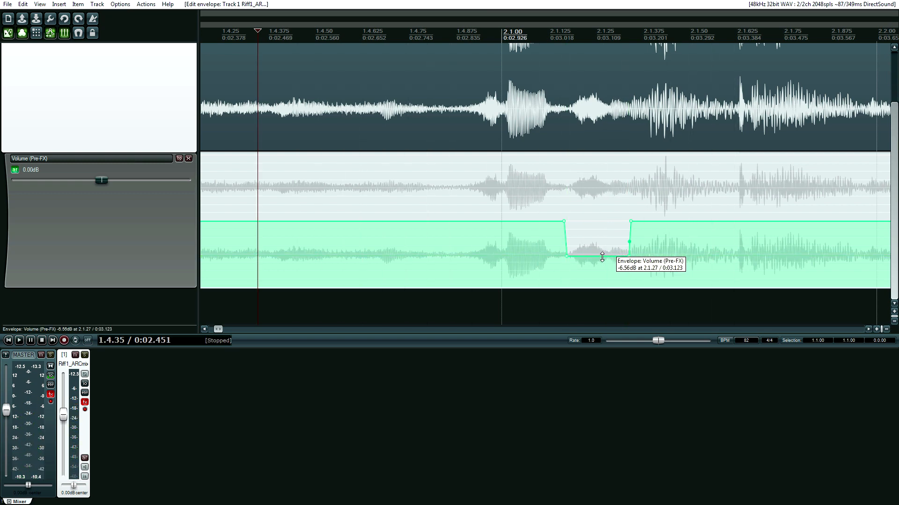
key(space)
key(space)
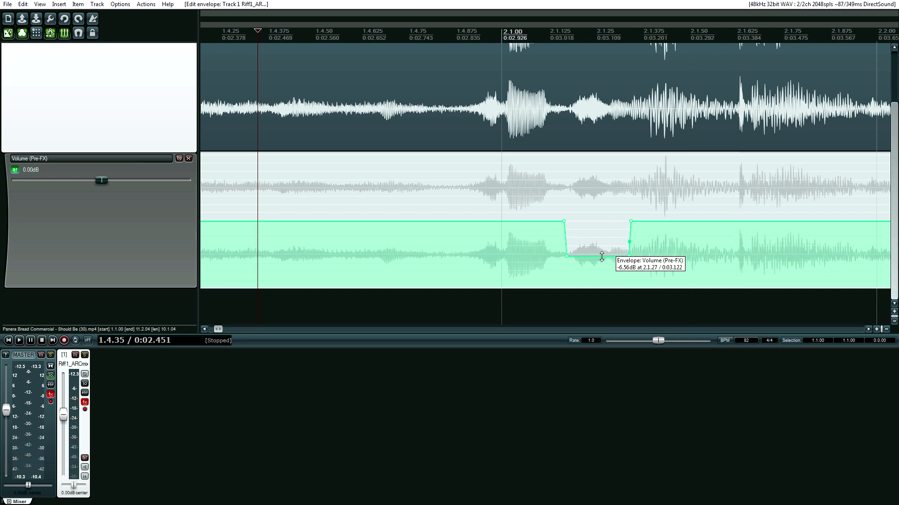
drag(602, 256, 602, 253)
key(space)
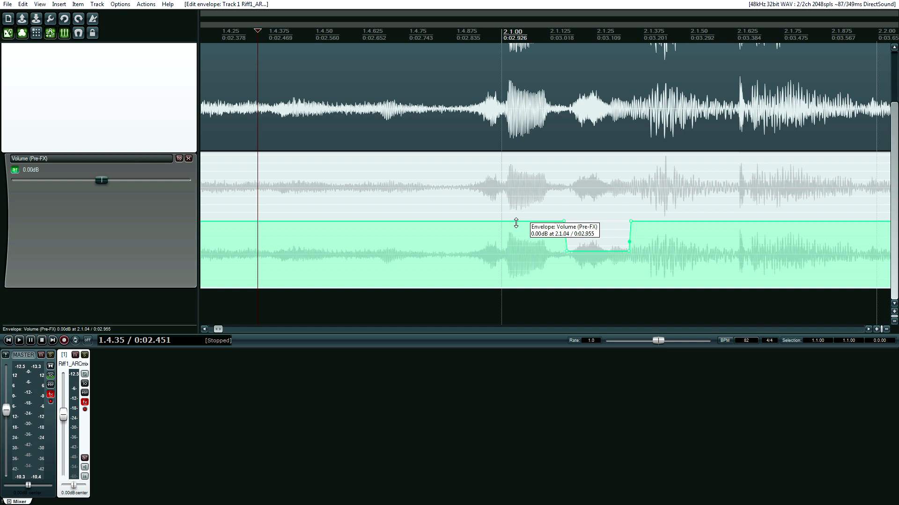
- Clear all points of track 1's Volume (Pre-FX) envelope and remove the envelope completely
scroll(516, 223, down, 4)
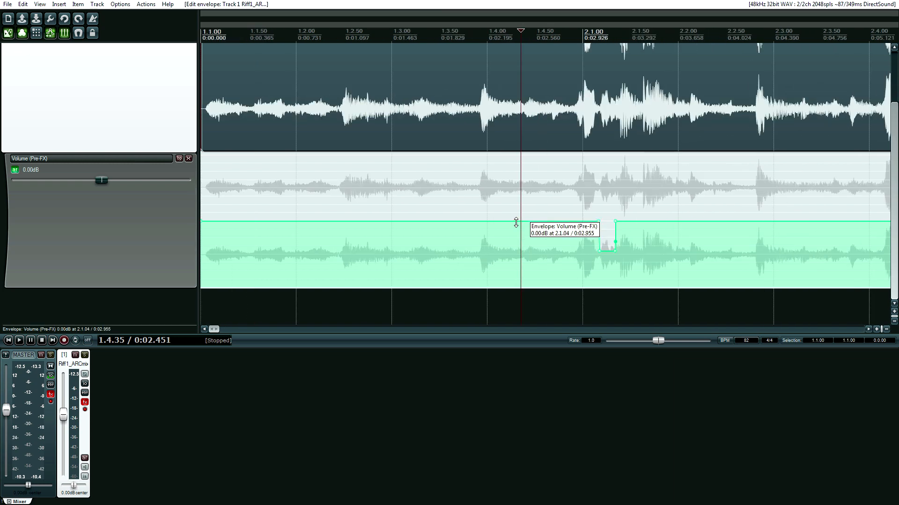
scroll(515, 224, down, 3)
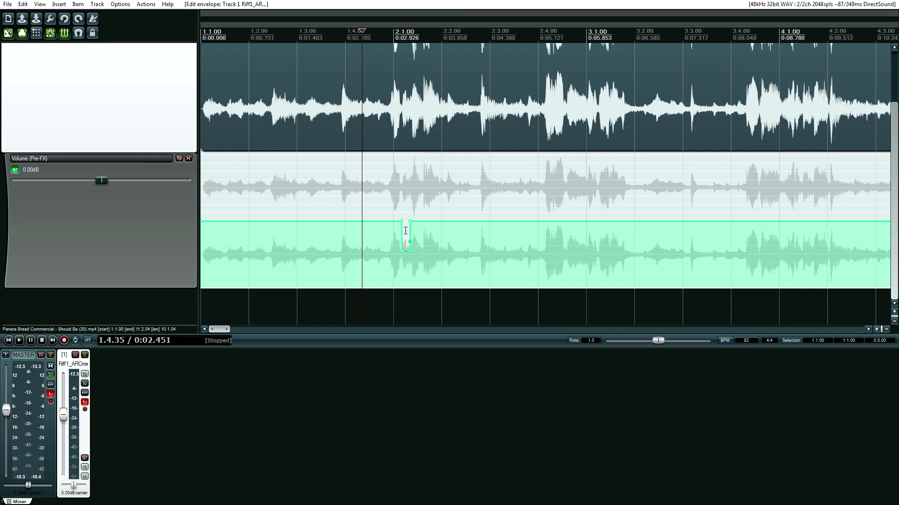
scroll(404, 224, down, 6)
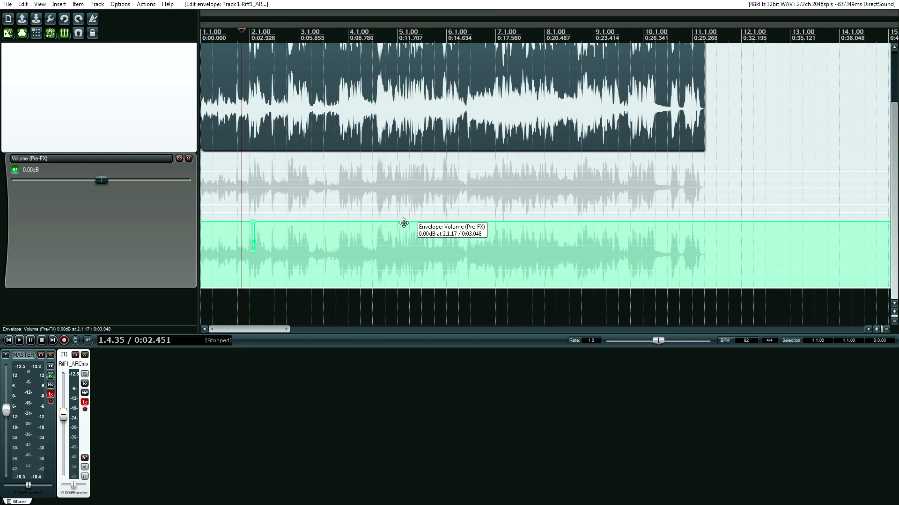
drag(893, 187, 894, 123)
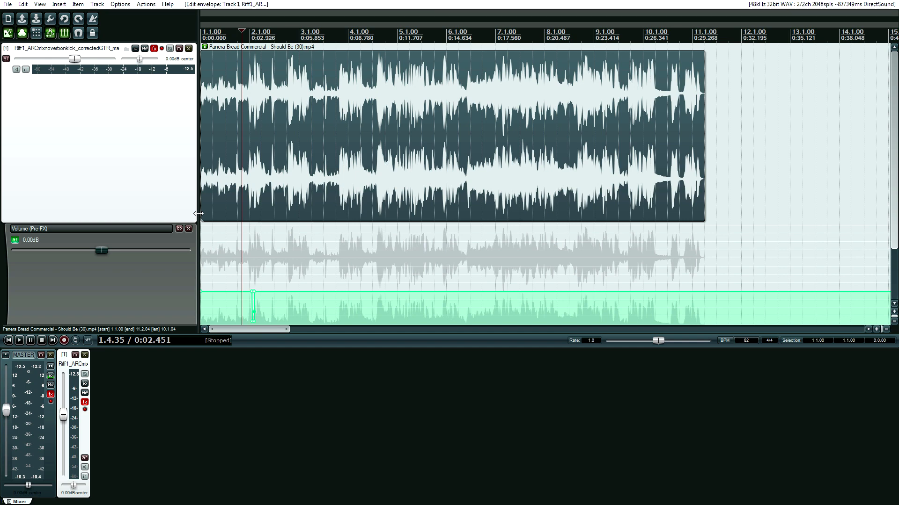
right_click(187, 234)
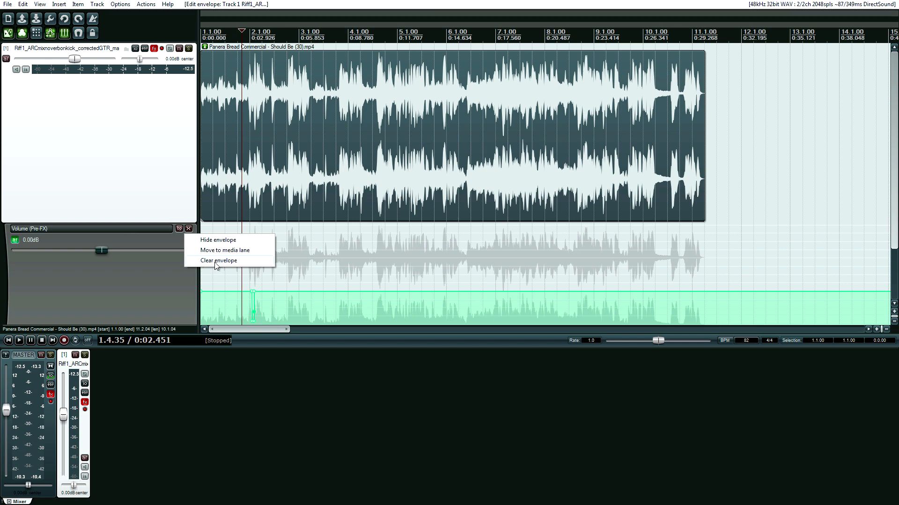
click(217, 262)
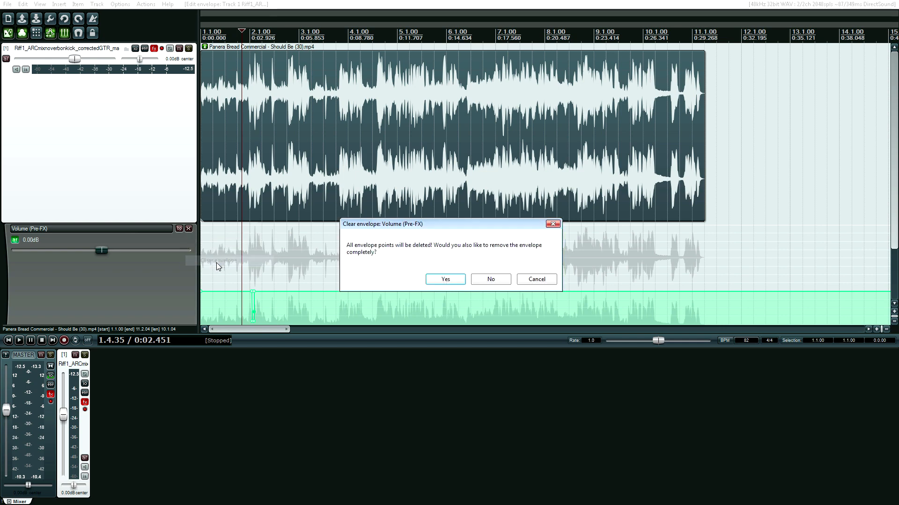
click(449, 280)
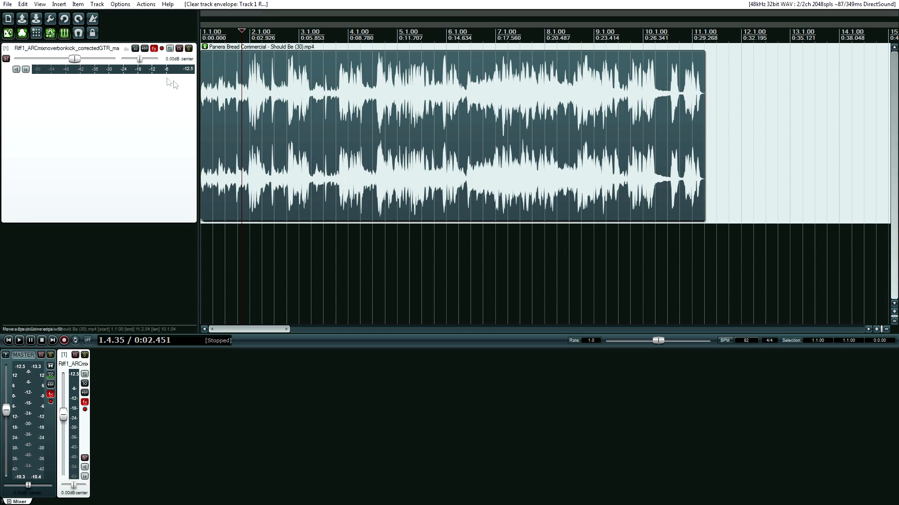
- Open track 1's FX chain containing FabFilter Pro-DS and move its window down to uncover the upper waveform
click(154, 49)
drag(324, 89, 273, 186)
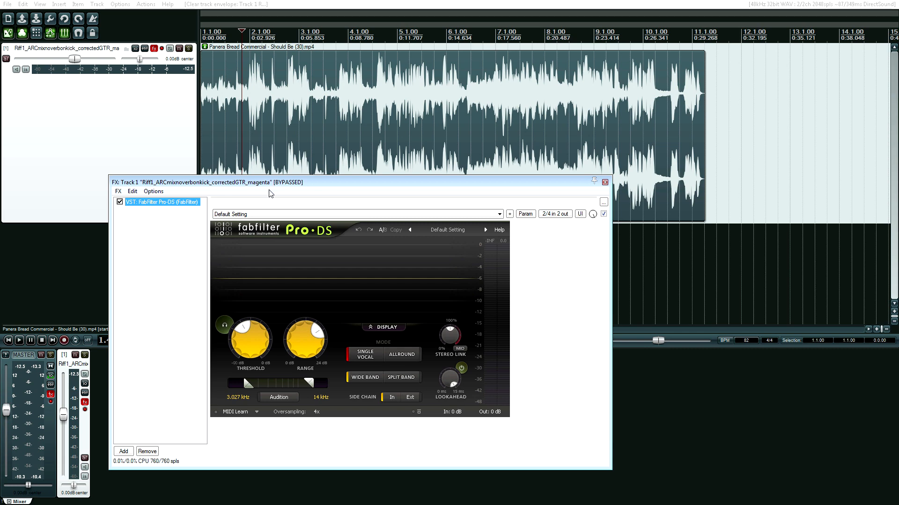
- Move the track 1 FX window down so that it sits just below the commercial's audio item
drag(271, 187, 280, 221)
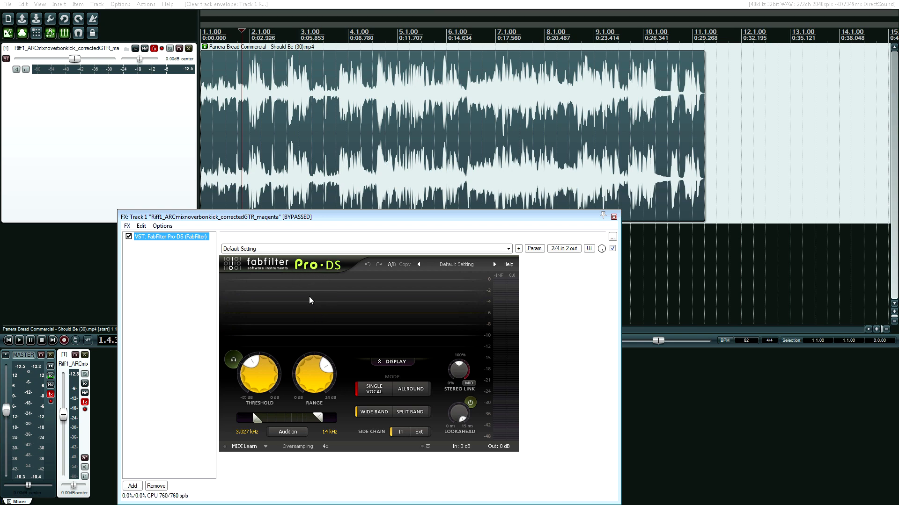
drag(276, 219, 290, 238)
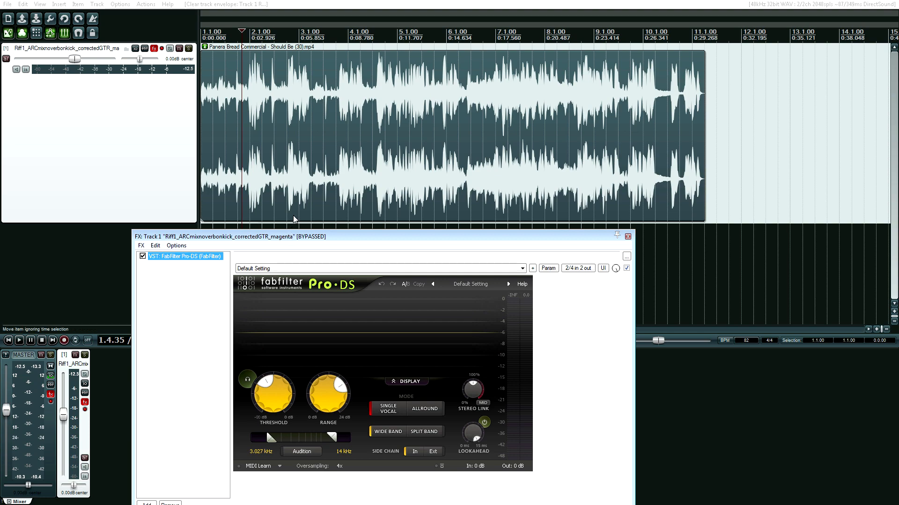
mouse_move(324, 237)
mouse_down()
mouse_move(321, 206)
mouse_move(328, 280)
mouse_move(322, 234)
mouse_up()
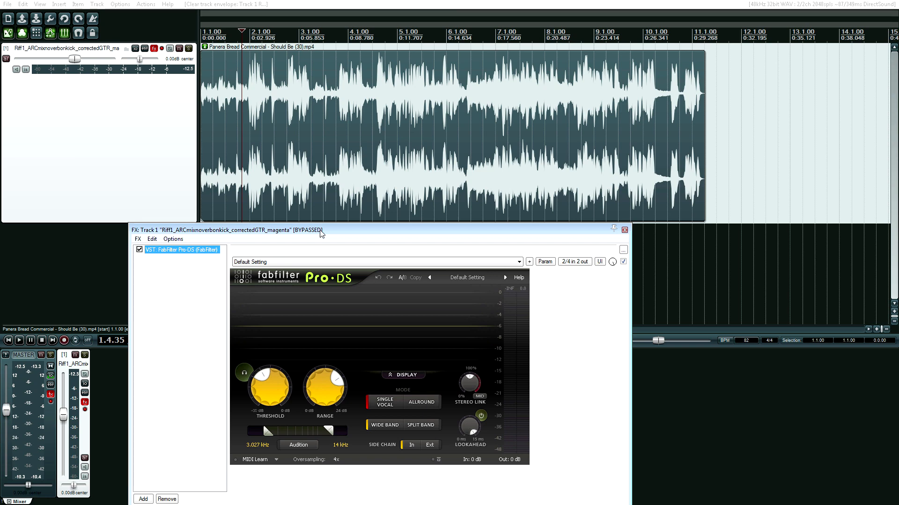
- Play the commercial from the beginning with the track's effects bypassed to hear the unprocessed sibilance
click(330, 187)
key(Home)
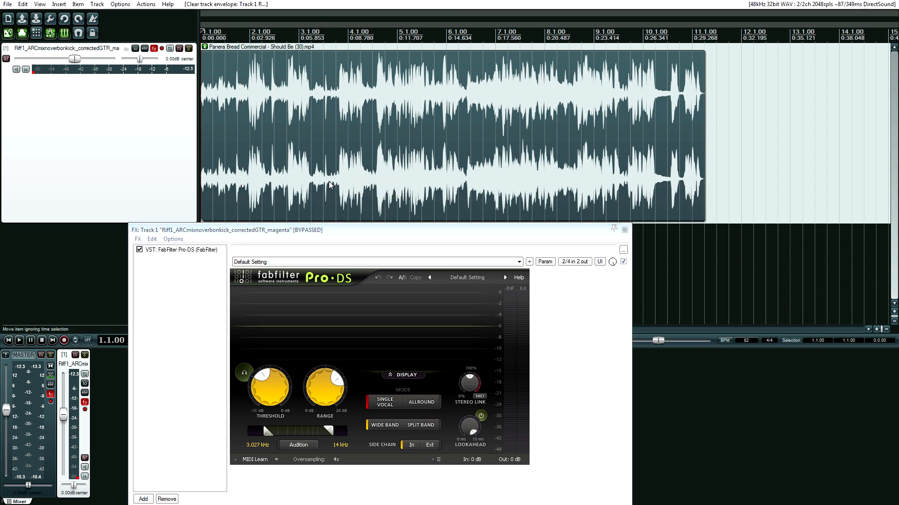
key(space)
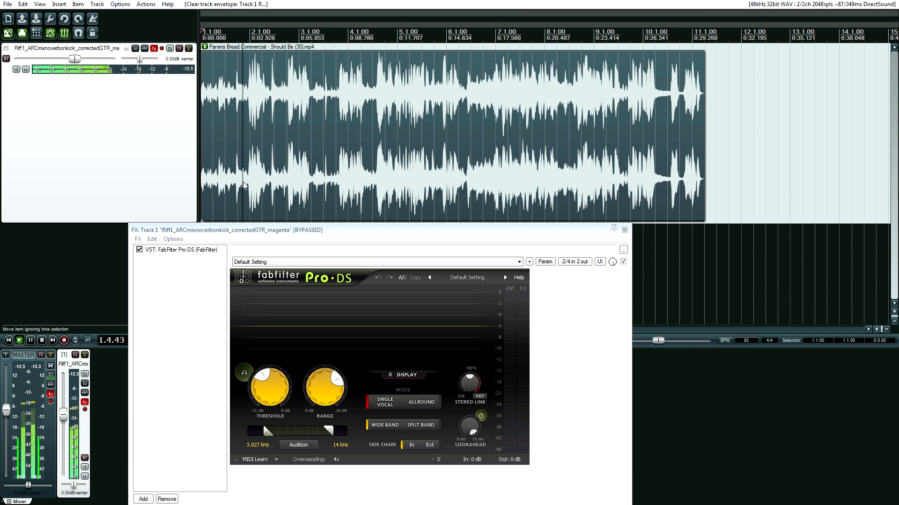
key(space)
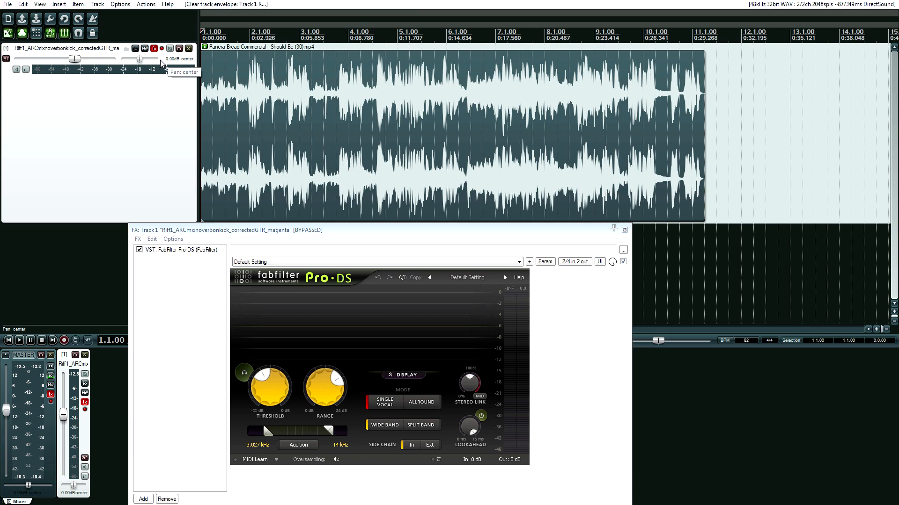
- Enable track 1's effects and play the commercial, checking the Threshold and Range of Pro-DS
ctrl+click(154, 48)
key(space)
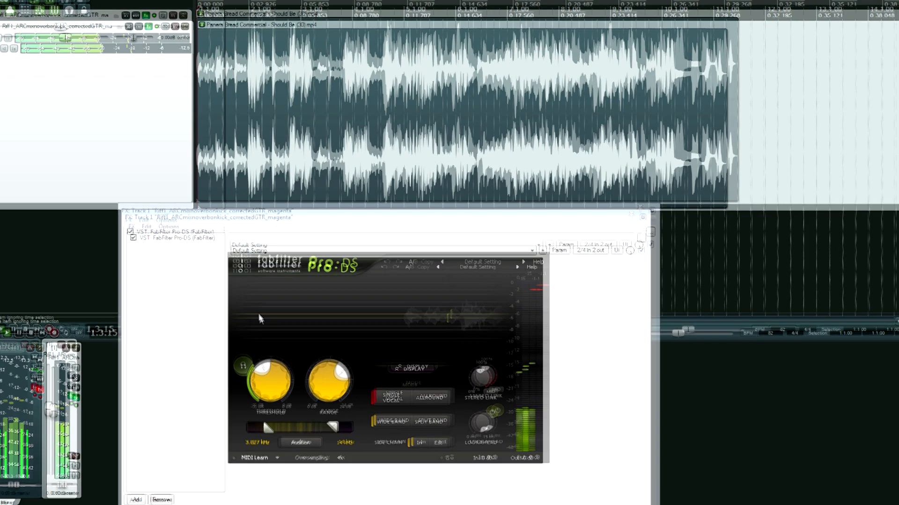
mouse_move(284, 381)
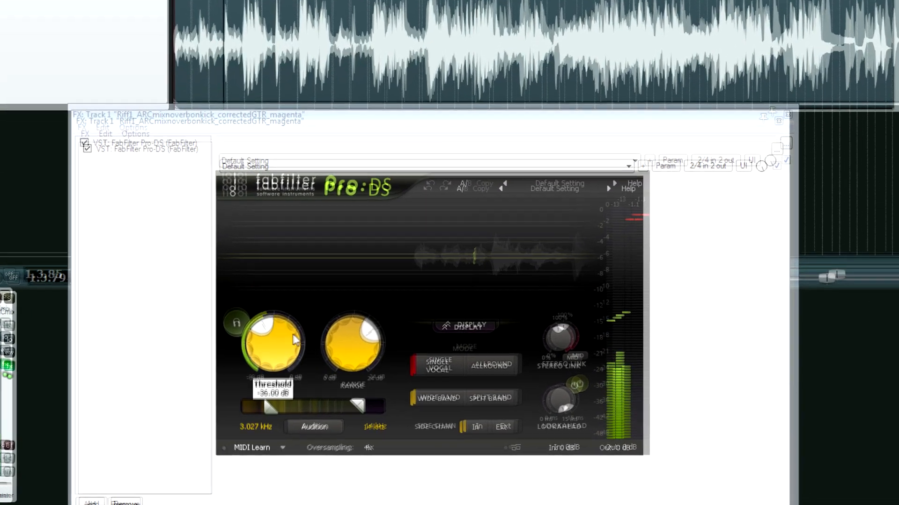
mouse_move(371, 339)
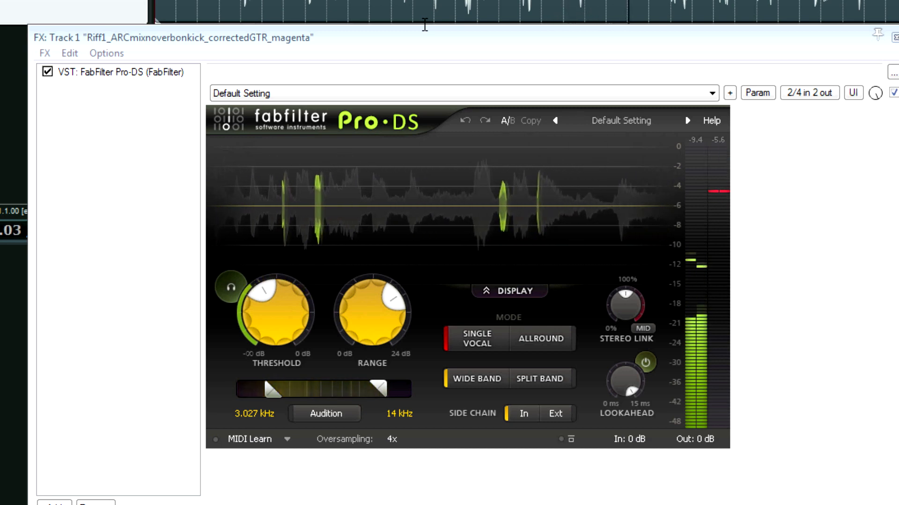
- Switch Pro-DS to Allround detection, raise its Threshold to -31.17 dB, and audition the result
click(546, 340)
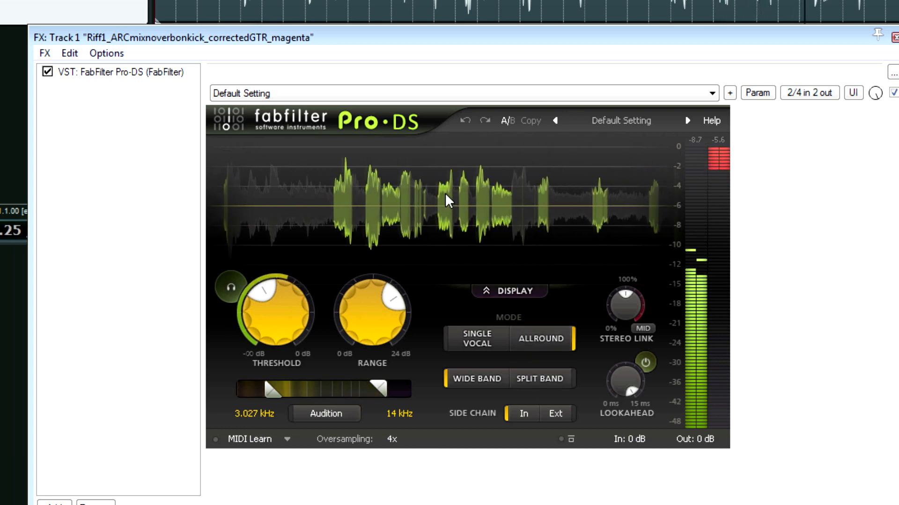
mouse_move(272, 287)
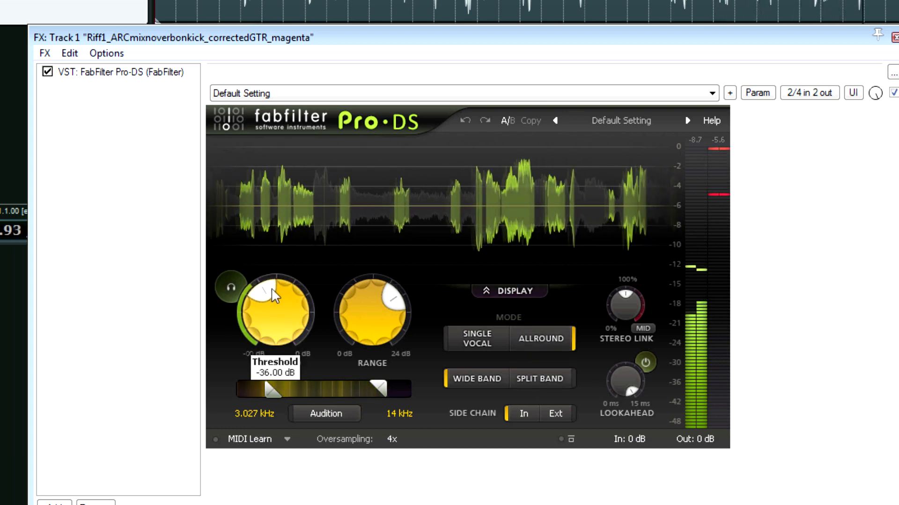
drag(271, 291, 280, 296)
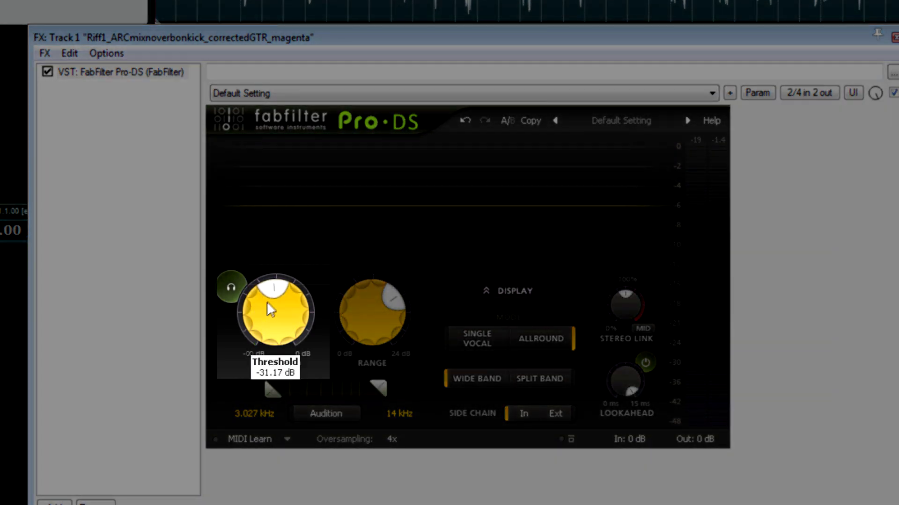
mouse_move(272, 283)
key(space)
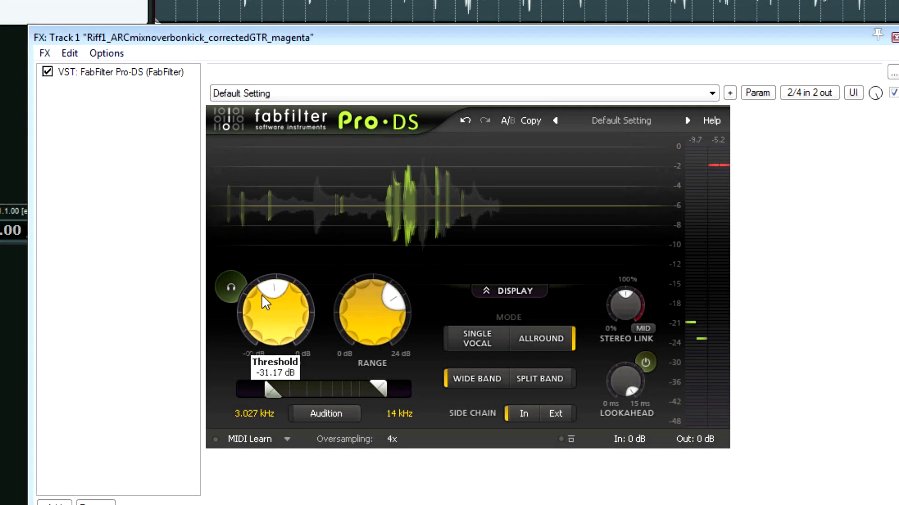
mouse_move(276, 288)
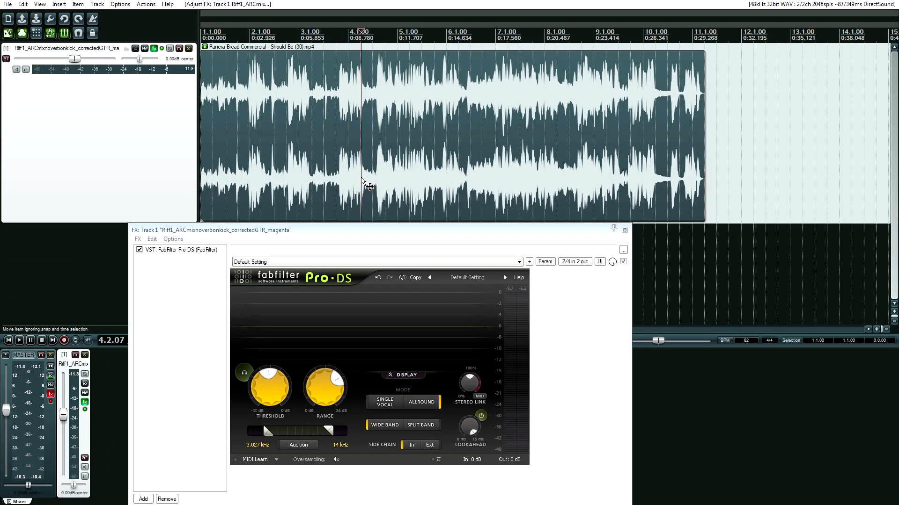
- Reduce the vertical display size of the waveform peaks in the arrange view by eight increments
key(shift+Down)
key(shift+Down)
key(shift+Down)
key(shift+Down)
key(shift+Down)
key(shift+Down)
key(shift+Down)
key(shift+Down)
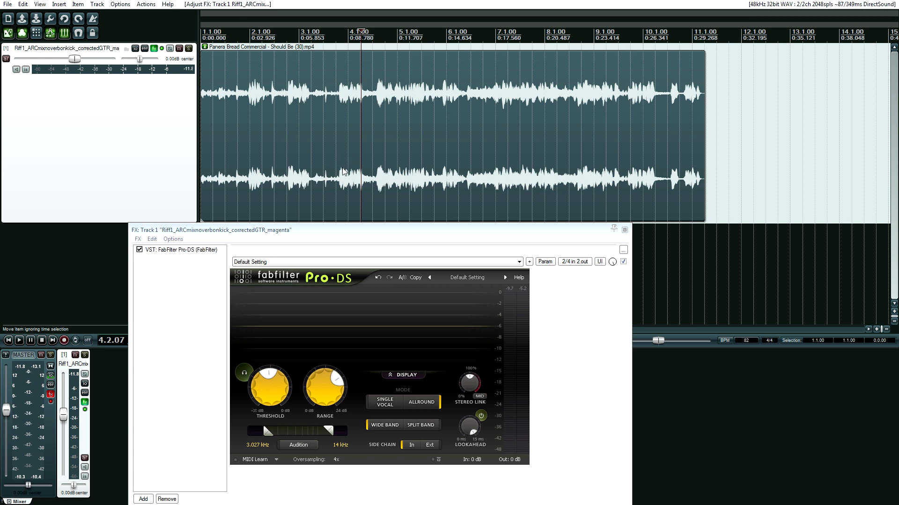
- Play the commercial from shortly before measure 4 to audition the Allround de-essing
click(333, 190)
key(space)
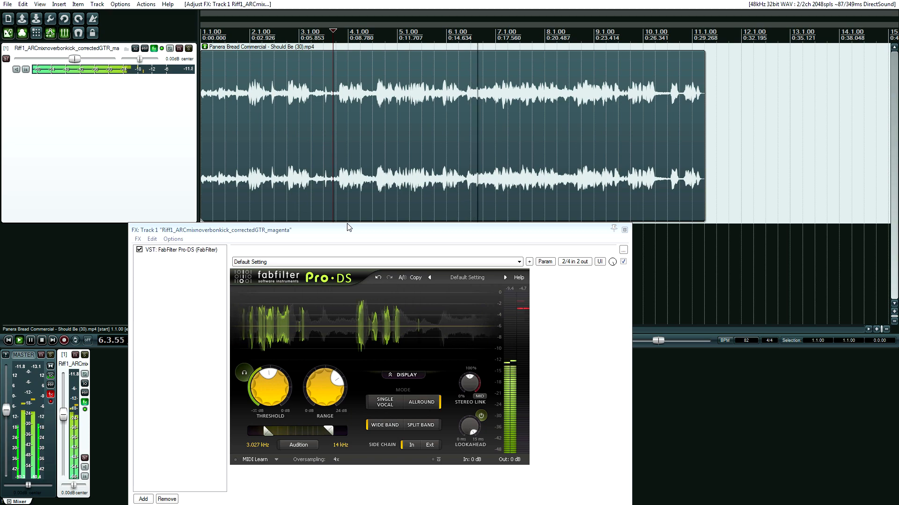
key(space)
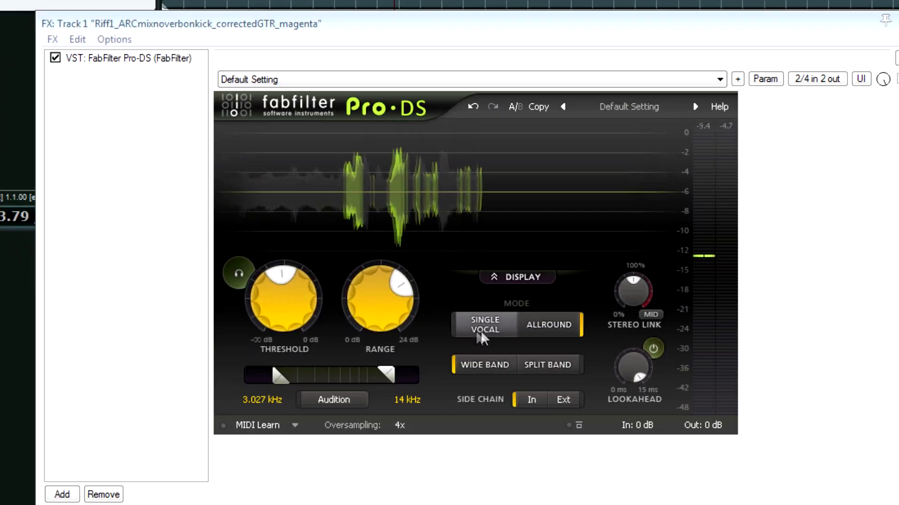
- Switch Pro-DS back to Single Vocal detection and read the help about the two detection modes
click(476, 329)
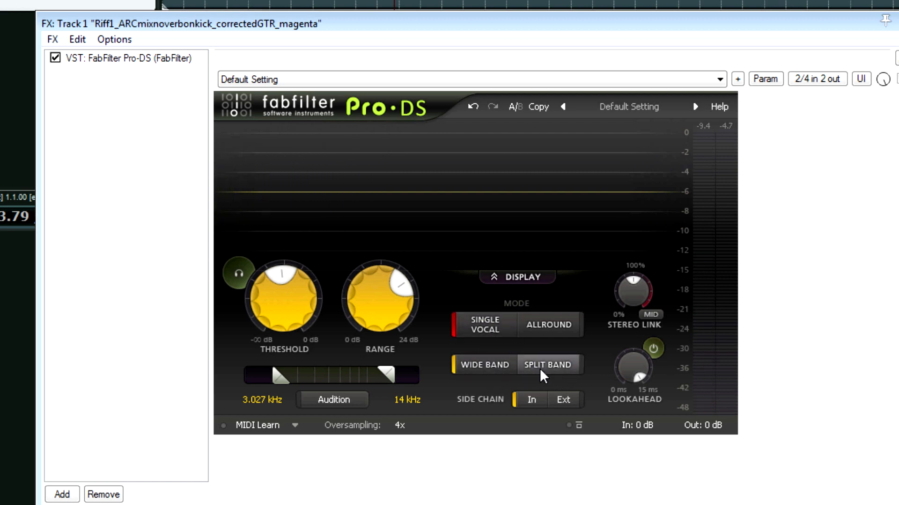
mouse_move(545, 371)
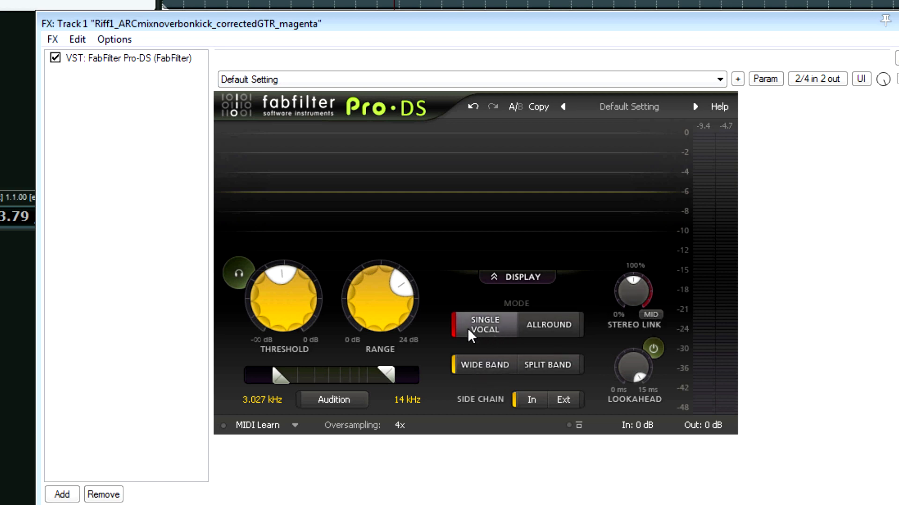
mouse_move(468, 327)
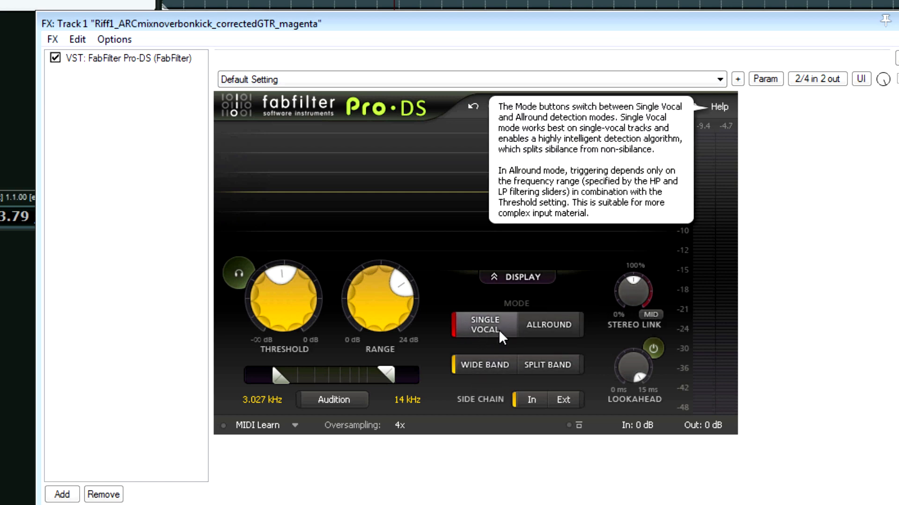
- Set Pro-DS to Allround detection with Split Band processing and play the commercial from an earlier point
click(542, 329)
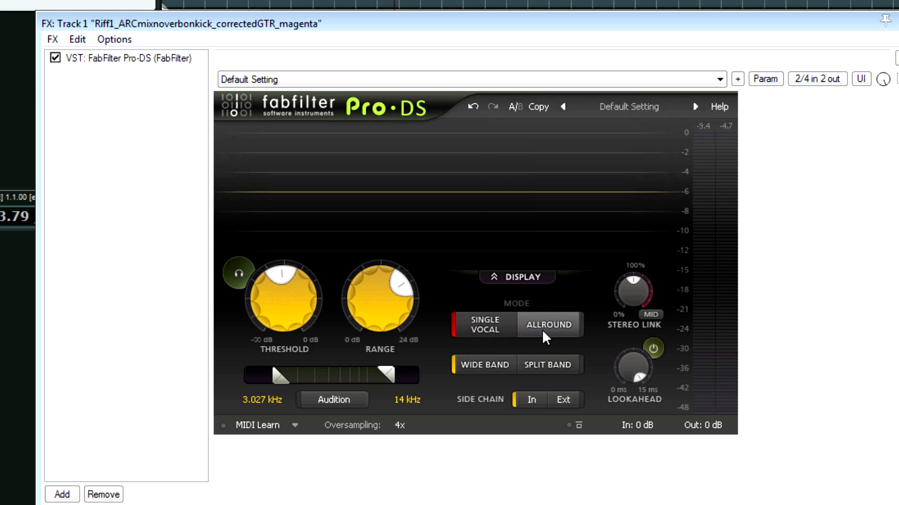
click(544, 364)
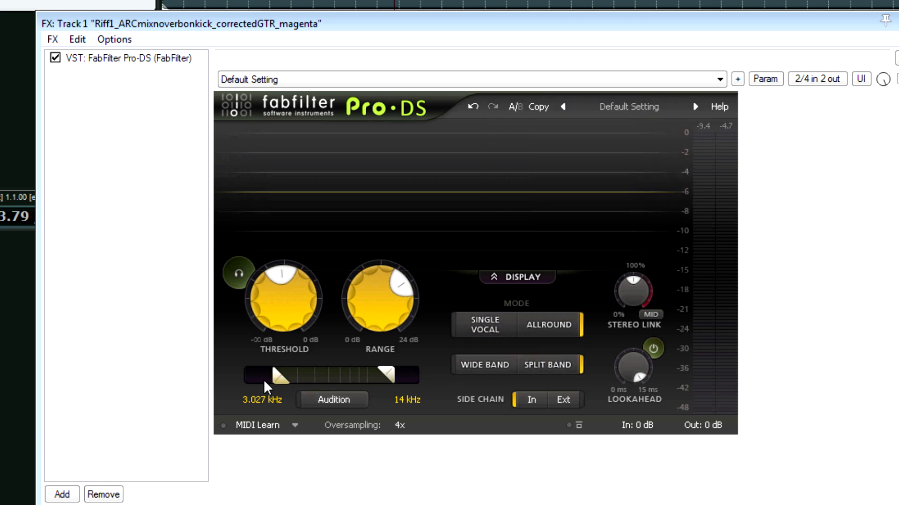
mouse_move(283, 380)
click(229, 3)
key(space)
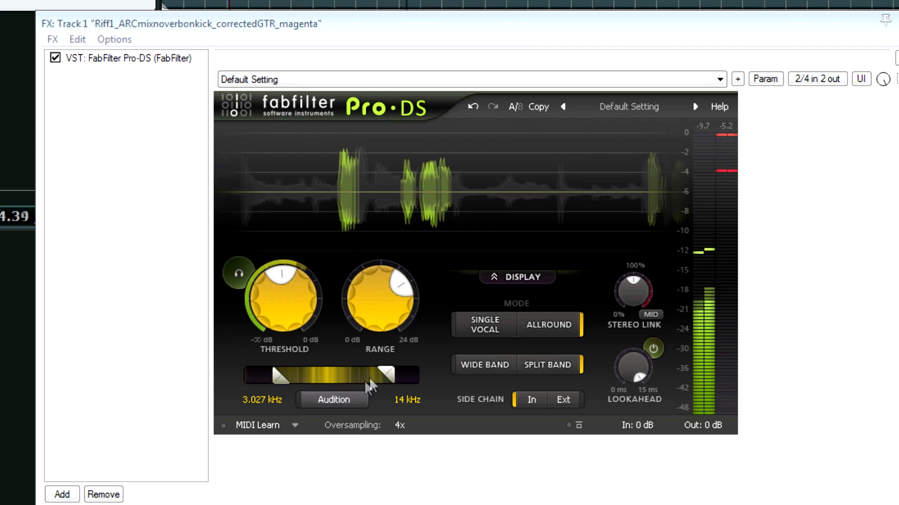
- Narrow the Pro-DS detection band to 2.955 kHz through 8.57 kHz while the commercial plays
drag(384, 375, 374, 381)
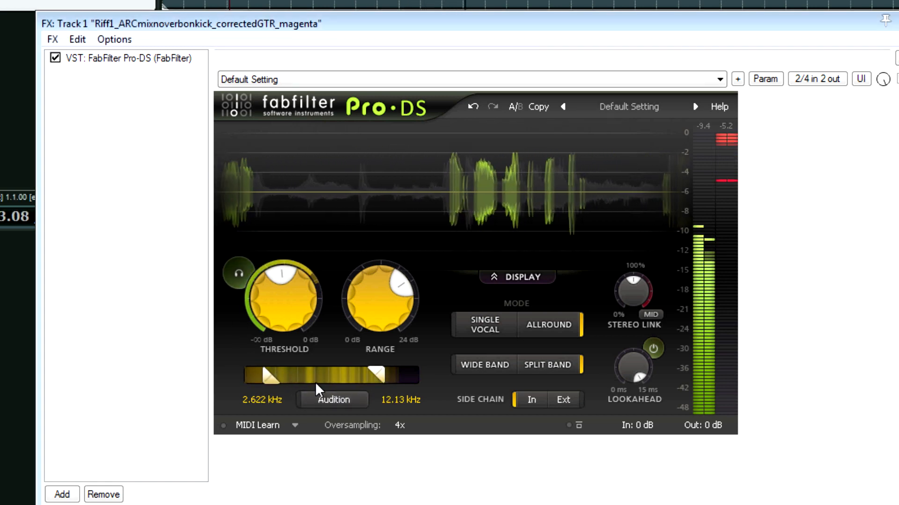
drag(265, 378, 273, 378)
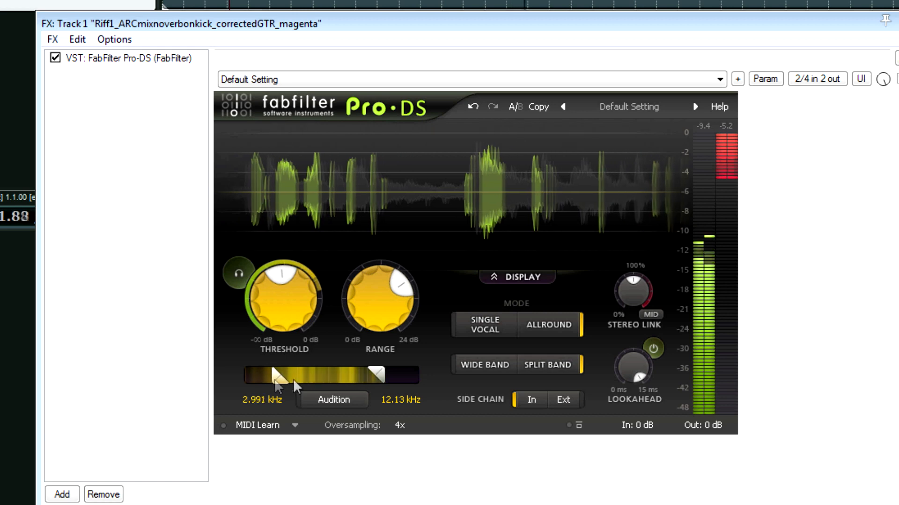
drag(372, 373, 355, 375)
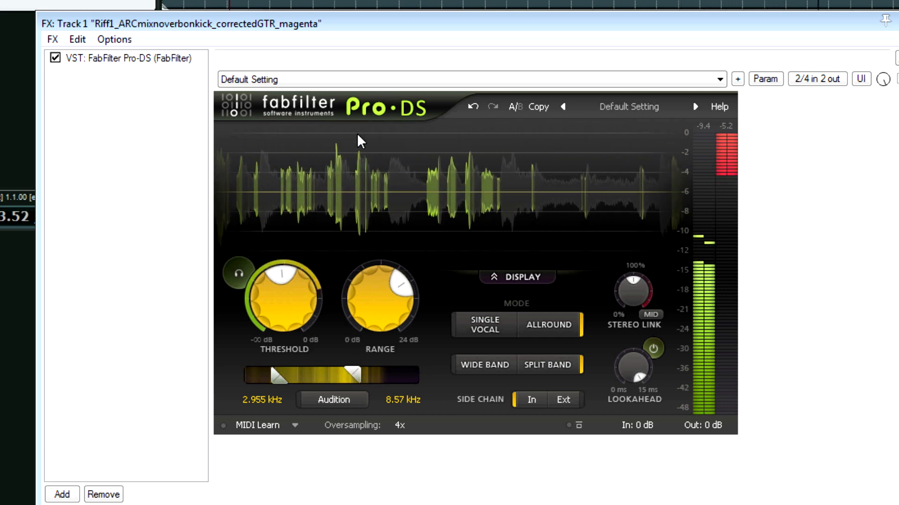
- Adjust the Pro-DS Threshold to -30.13 dB and nudge the Range up slightly during playback
mouse_move(290, 275)
scroll(291, 276, up, 2)
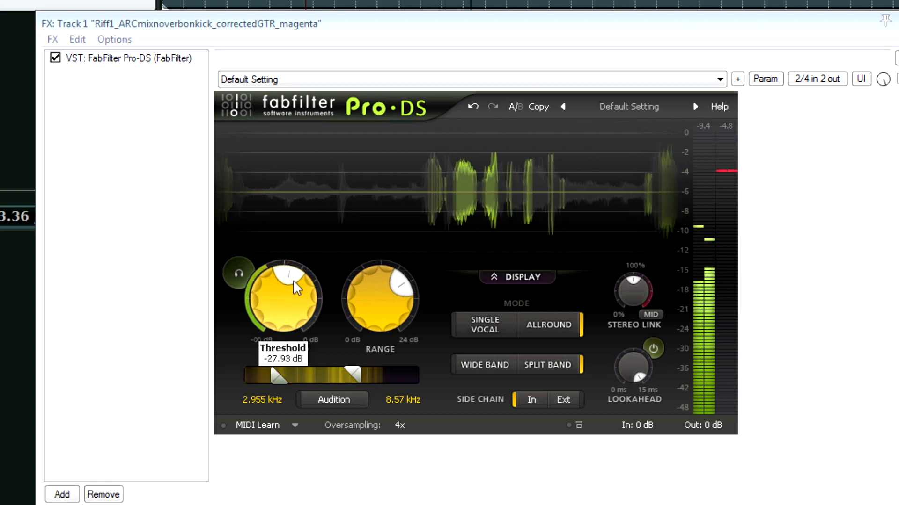
drag(289, 270, 284, 273)
mouse_move(382, 289)
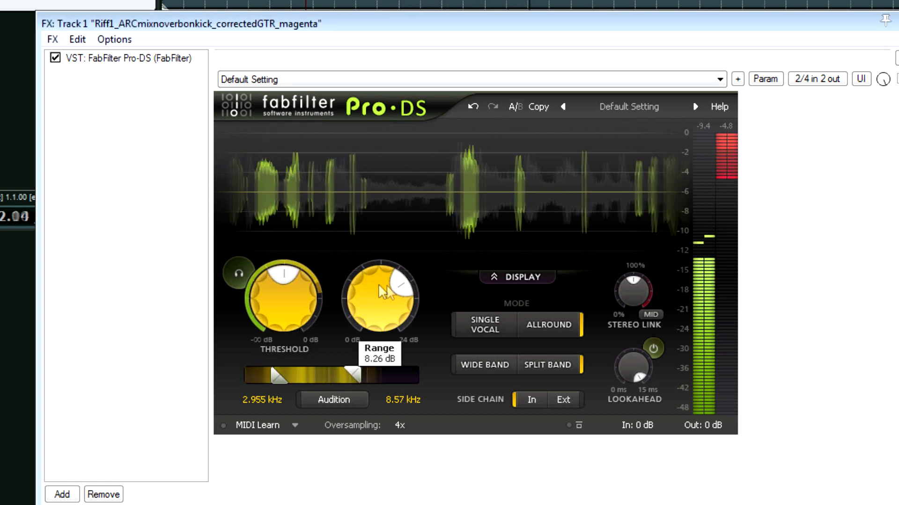
drag(405, 294, 407, 298)
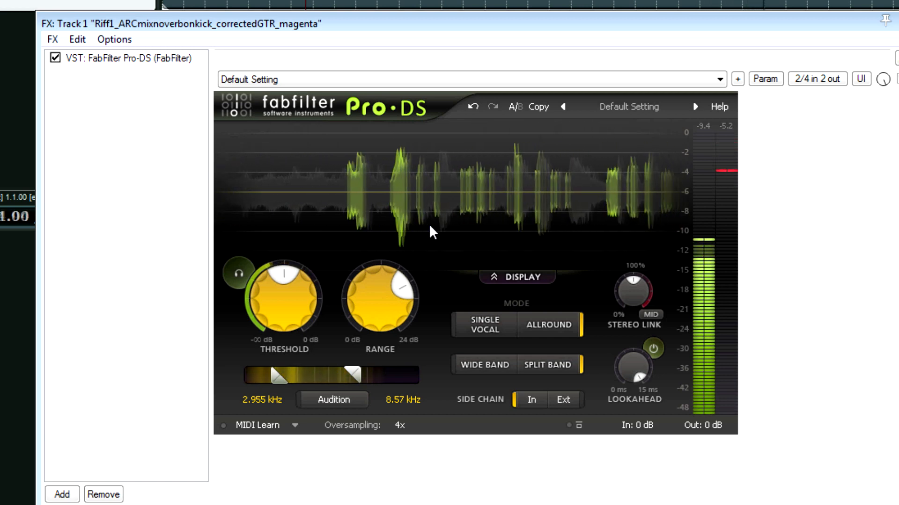
- Raise the Pro-DS Threshold slightly and compare the same passage with the track effects enabled and bypassed
mouse_move(284, 279)
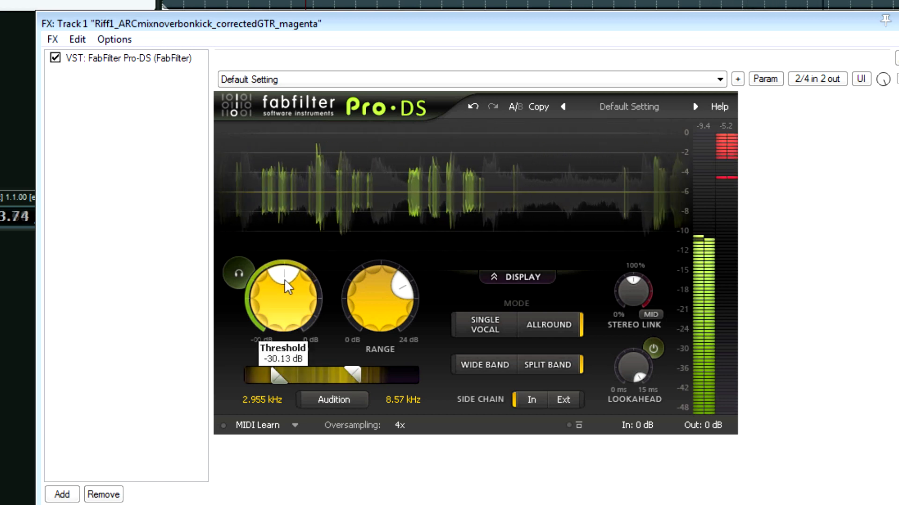
drag(287, 281, 296, 282)
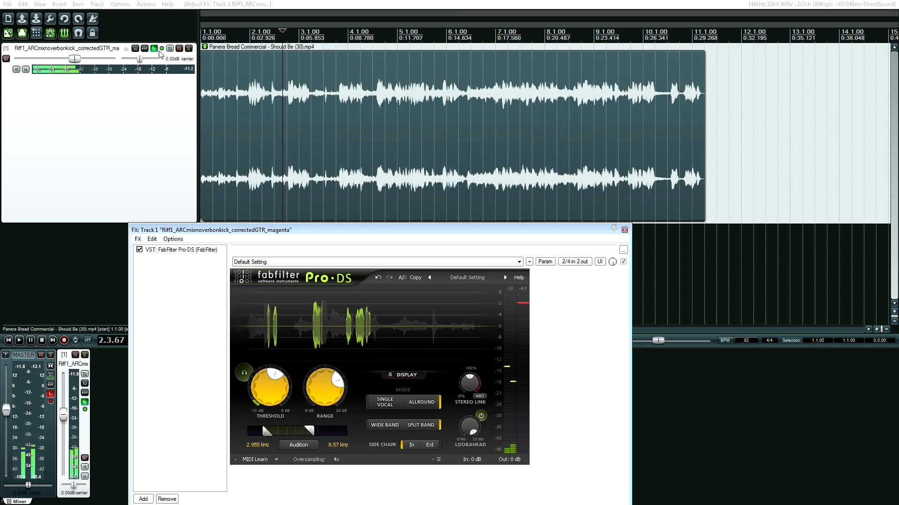
click(161, 49)
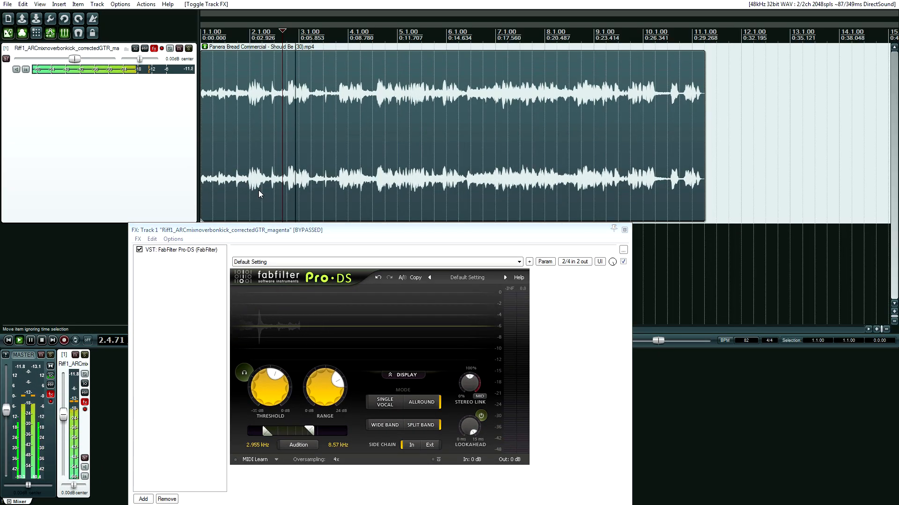
key(space)
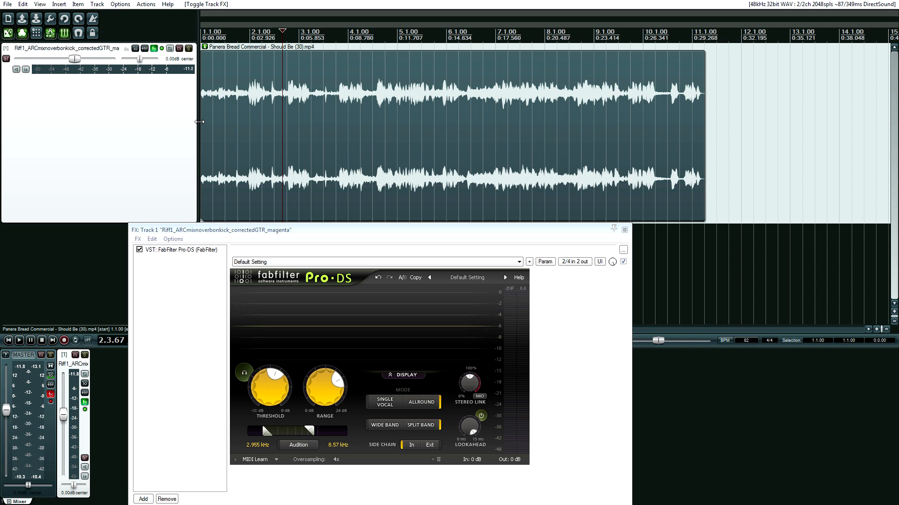
scroll(300, 182, up, 4)
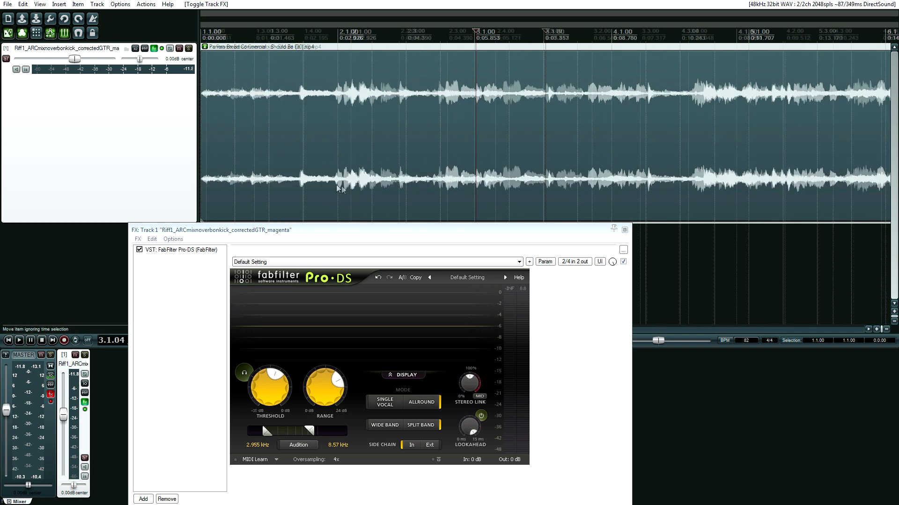
scroll(481, 184, down, 3)
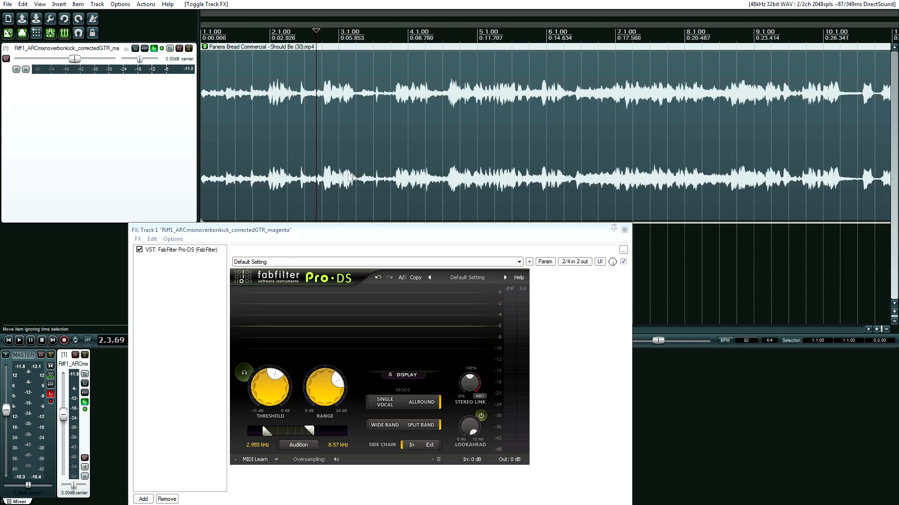
- Play the commercial from just before measure 2 and lower the Pro-DS Threshold slightly during playback
mouse_move(277, 378)
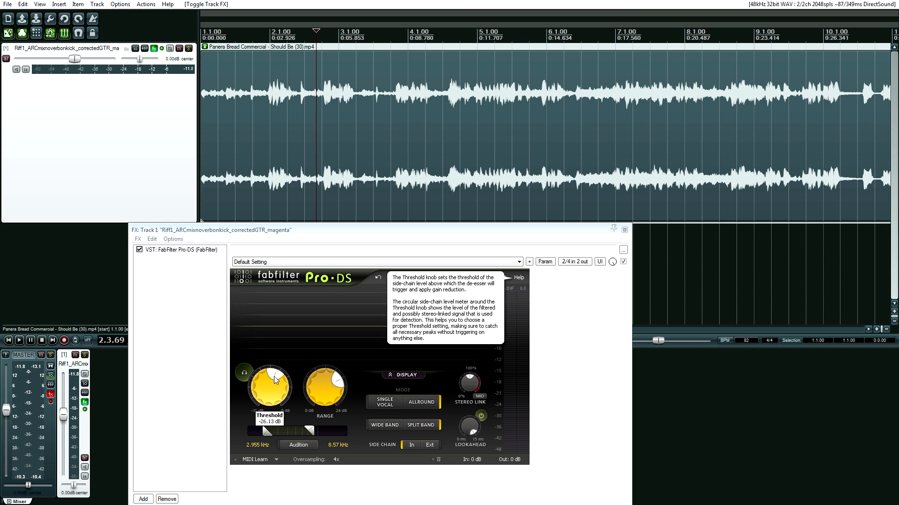
click(259, 159)
key(space)
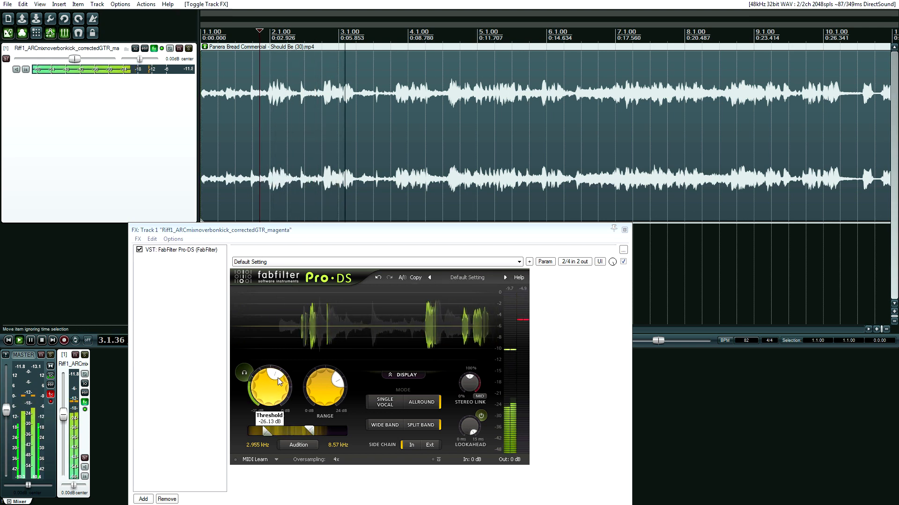
drag(276, 376, 271, 376)
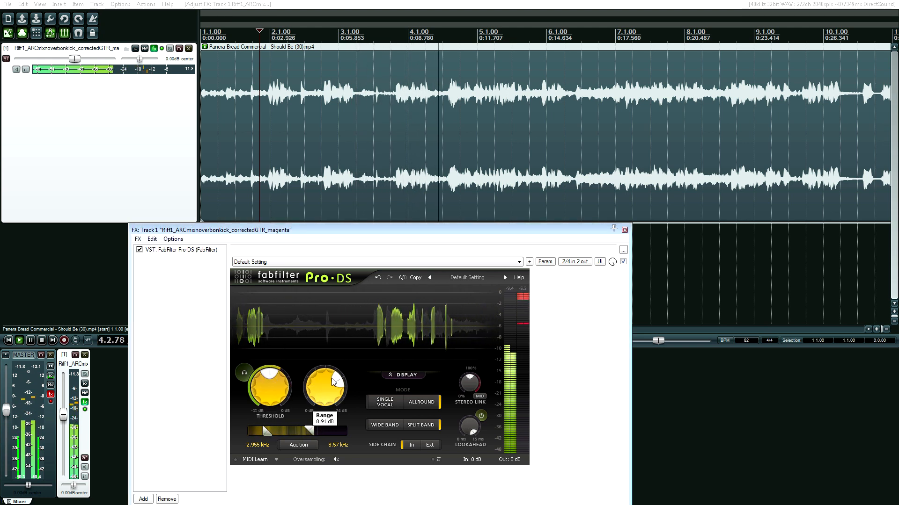
mouse_move(333, 382)
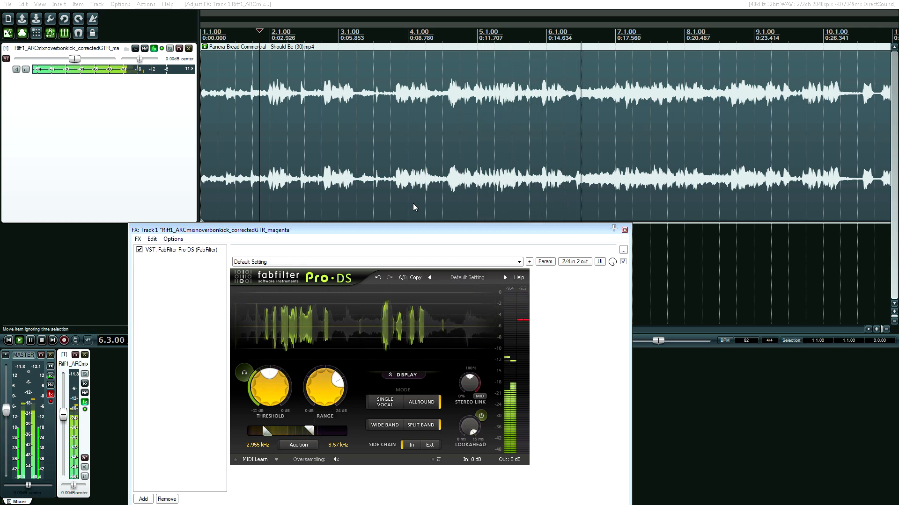
- Audition the commercial's closing section from measure 10.3, restarting playback just before the last phrase near measure 11
scroll(548, 195, down, 3)
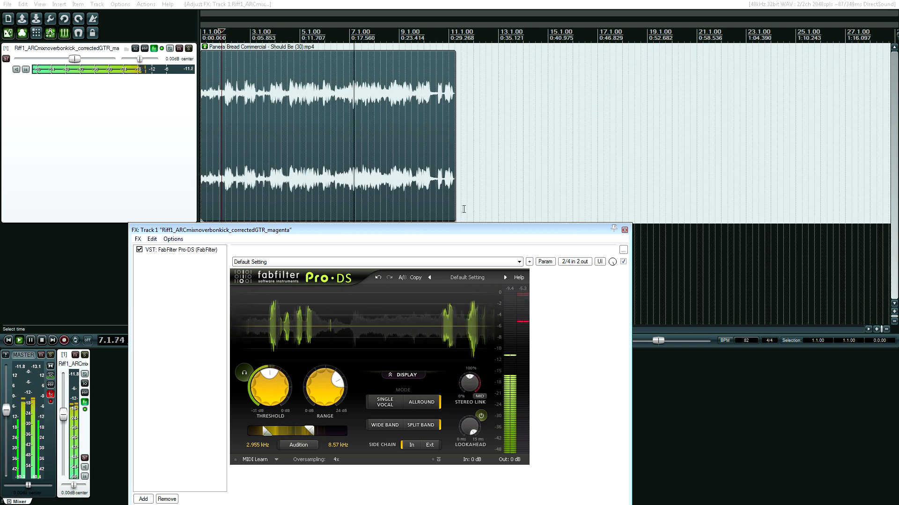
click(436, 205)
scroll(483, 194, up, 6)
scroll(514, 195, down, 2)
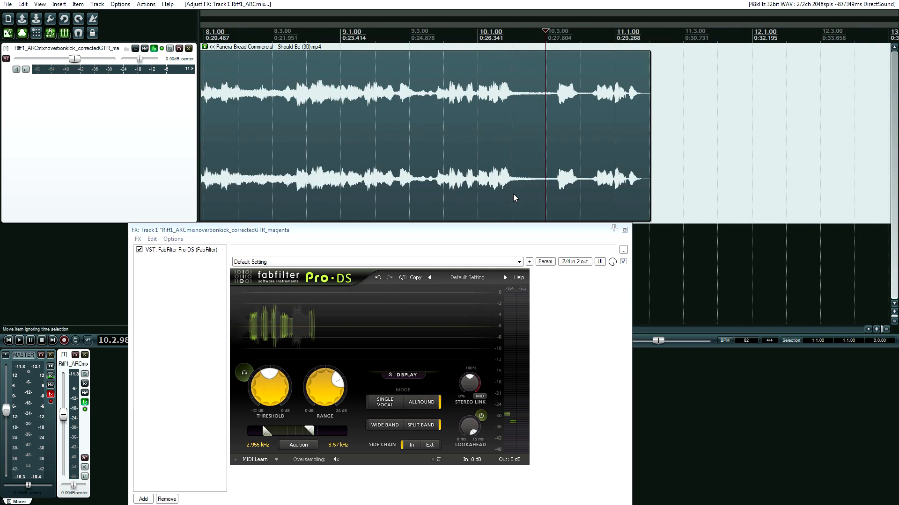
key(space)
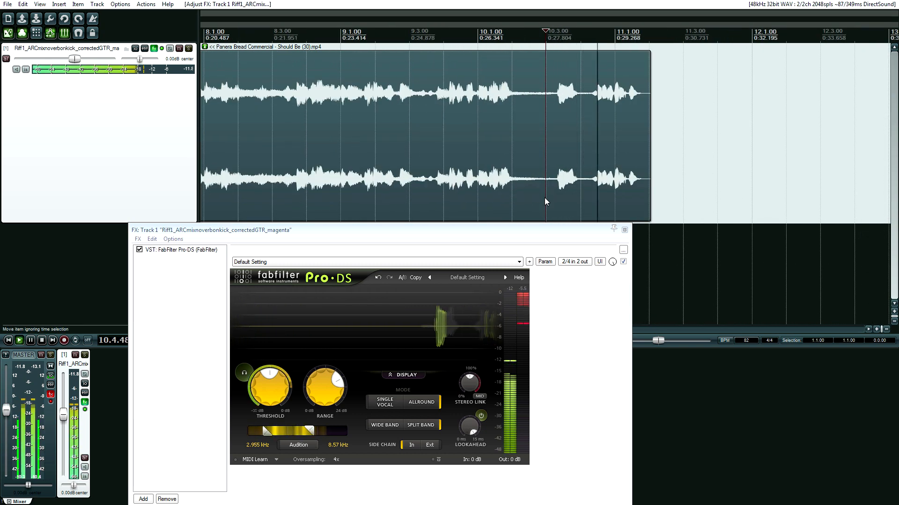
click(587, 188)
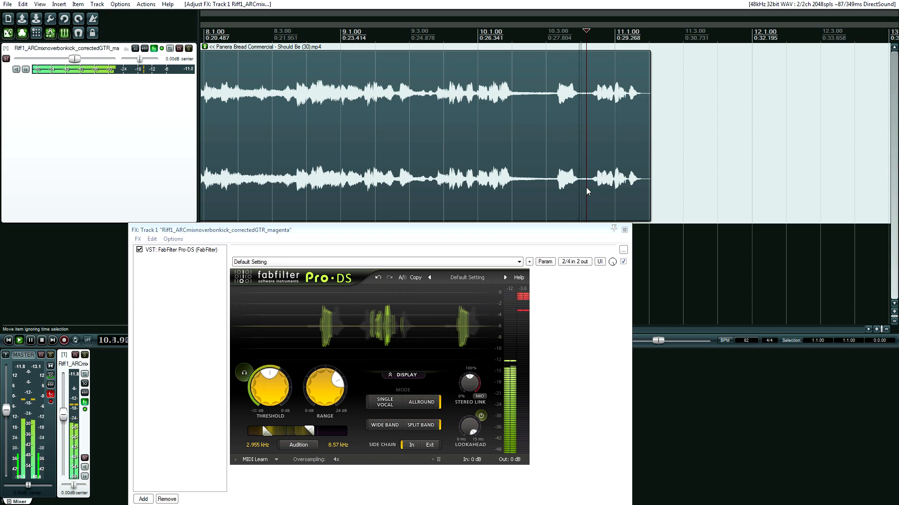
key(space)
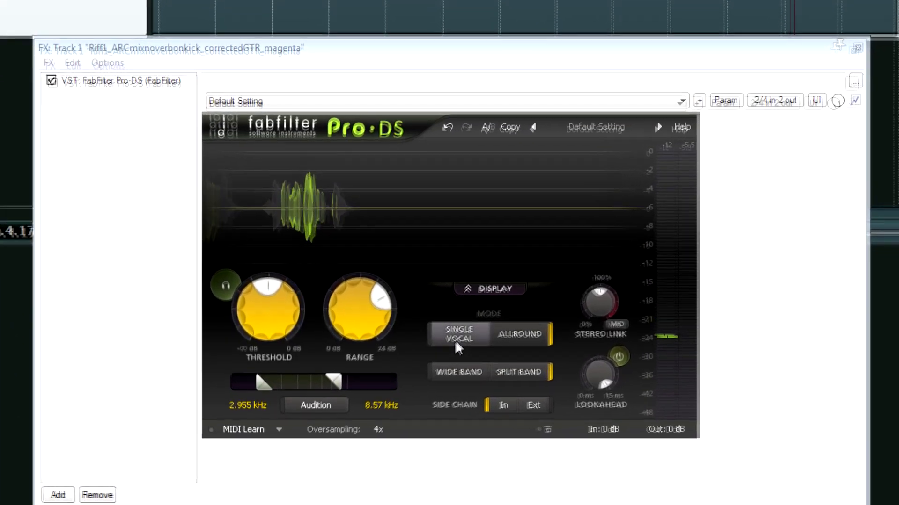
- Switch Pro-DS to Single Vocal detection with Wide Band processing and raise the detection band's upper limit to 14 kHz
click(436, 357)
click(435, 387)
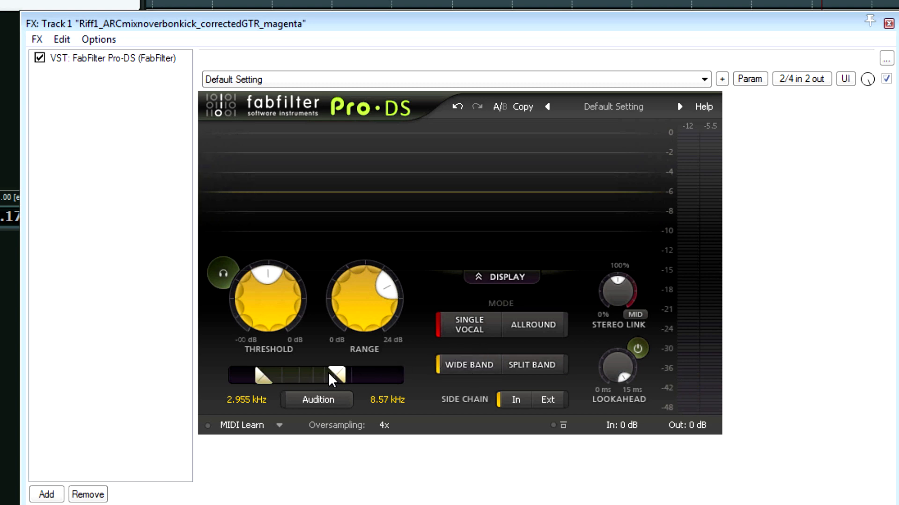
mouse_move(343, 377)
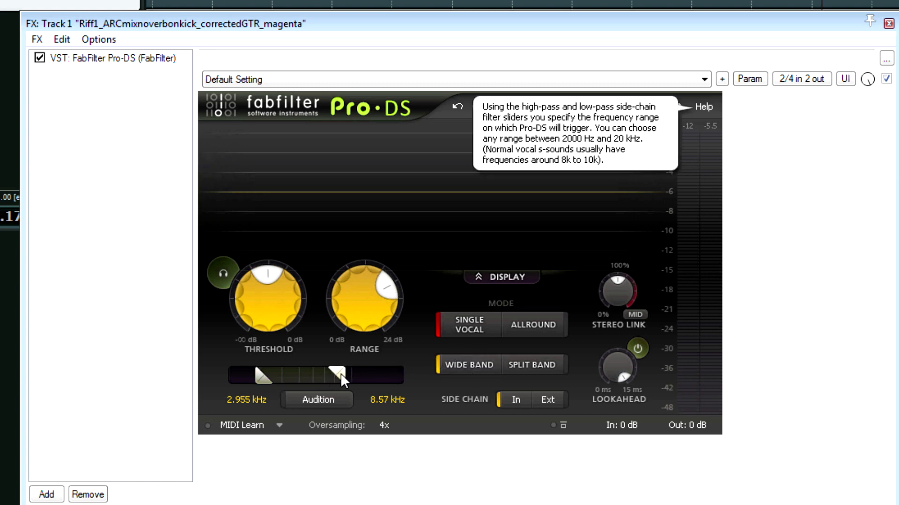
drag(340, 373, 374, 372)
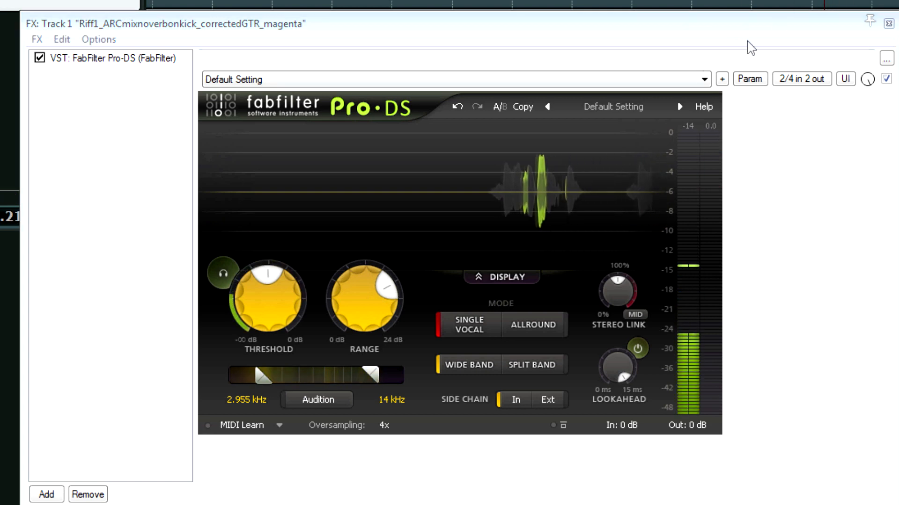
- Move the effects window up and reduce the Pro-DS Range slightly
mouse_move(389, 286)
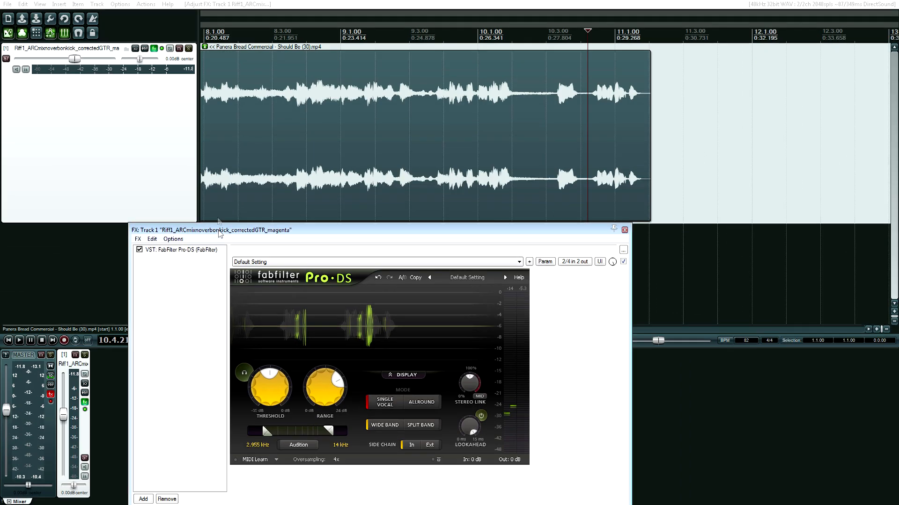
drag(218, 230, 215, 166)
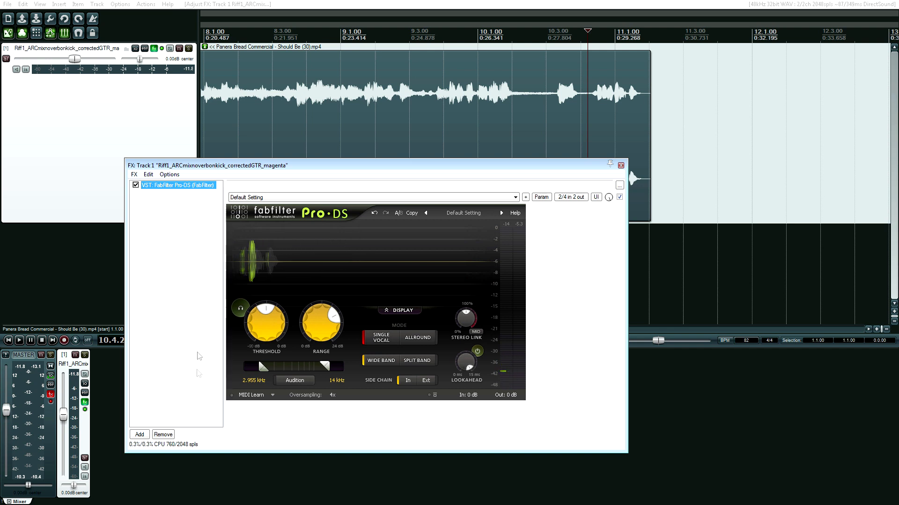
drag(333, 316, 330, 309)
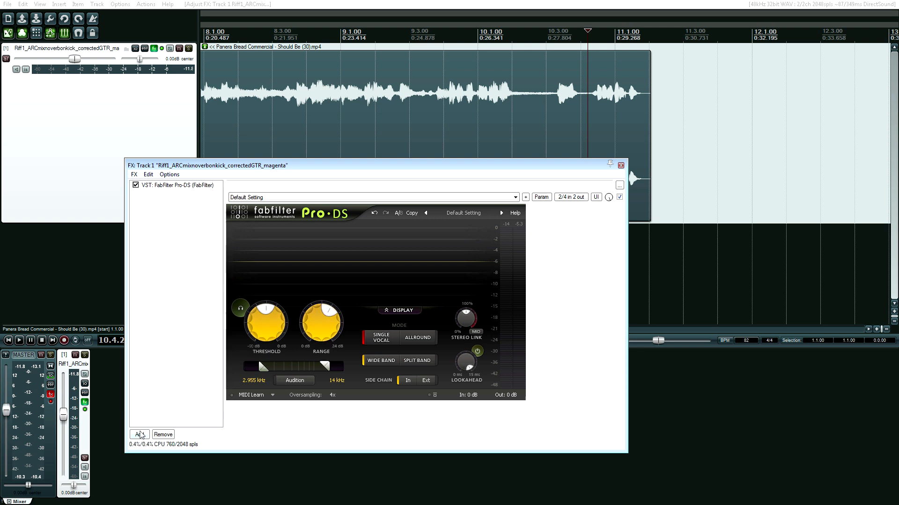
- Add a second FabFilter Pro-DS instance to the track's effects chain and move the effects window down to uncover the waveform
click(140, 435)
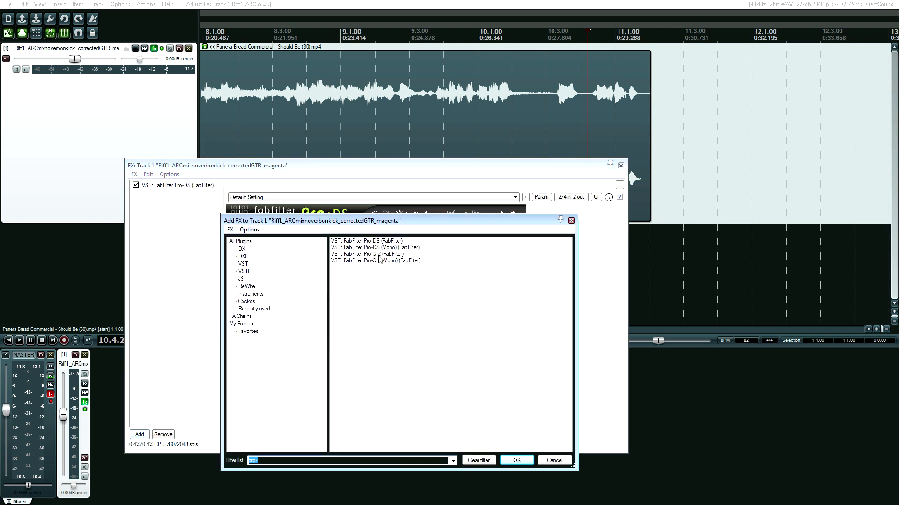
double_click(379, 241)
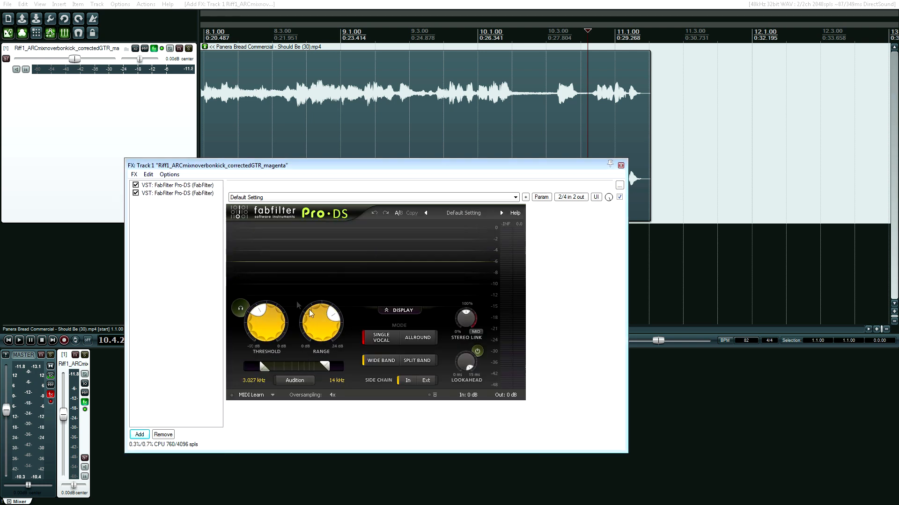
drag(276, 165, 267, 210)
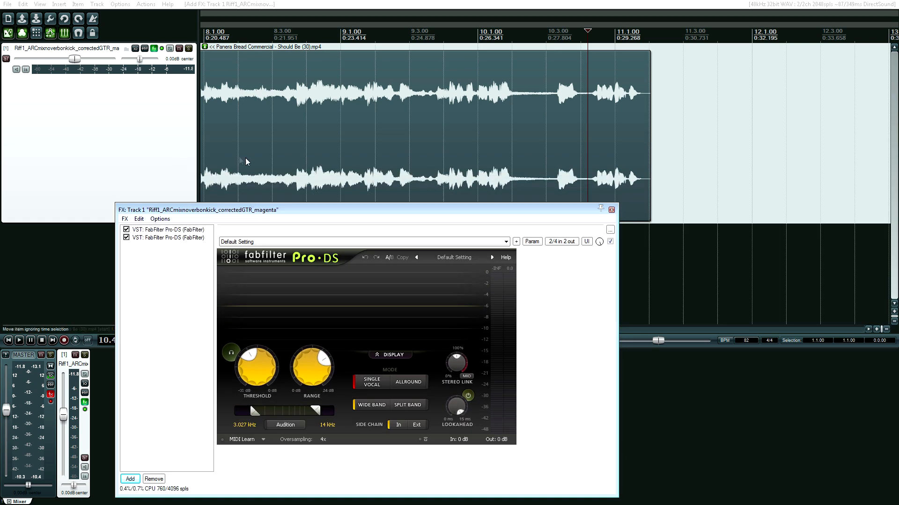
- Play the last phrase repeatedly through both Pro-DS instances, checking the second instance's Threshold and Range settings
key(space)
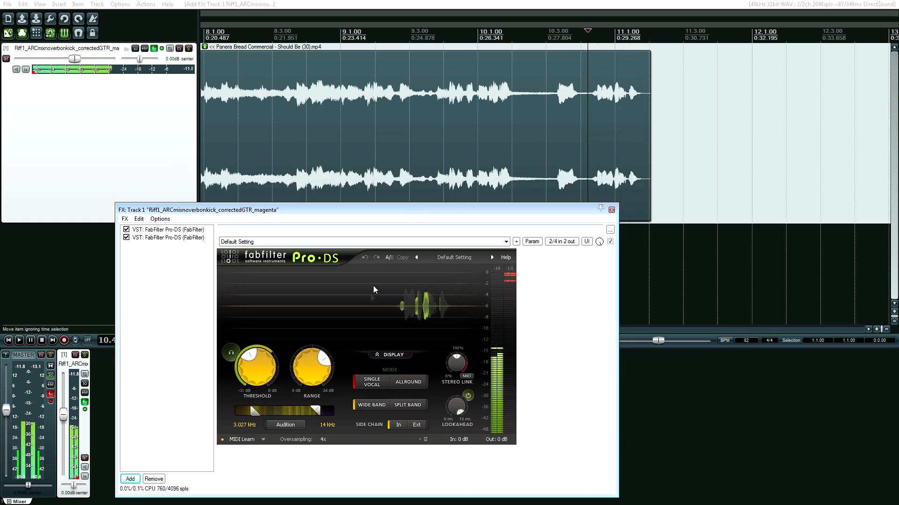
mouse_move(267, 362)
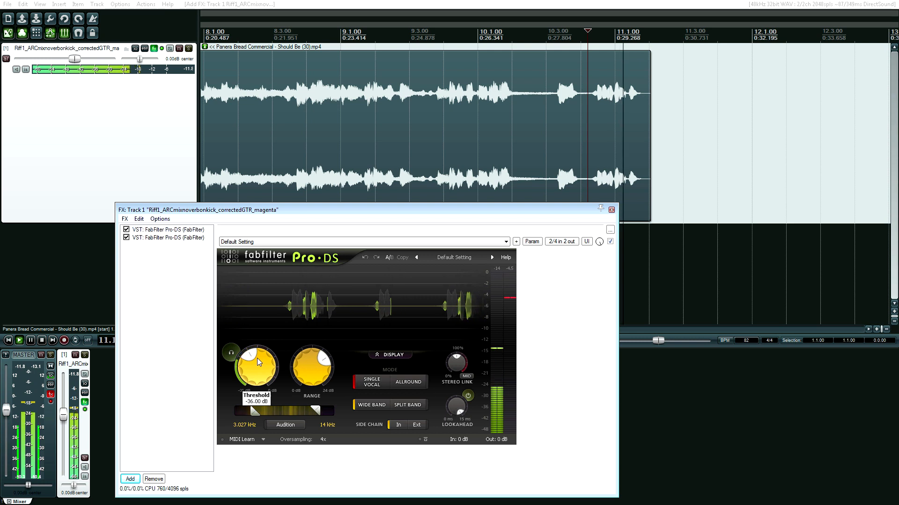
mouse_move(325, 361)
key(space)
key(space)
key(space)
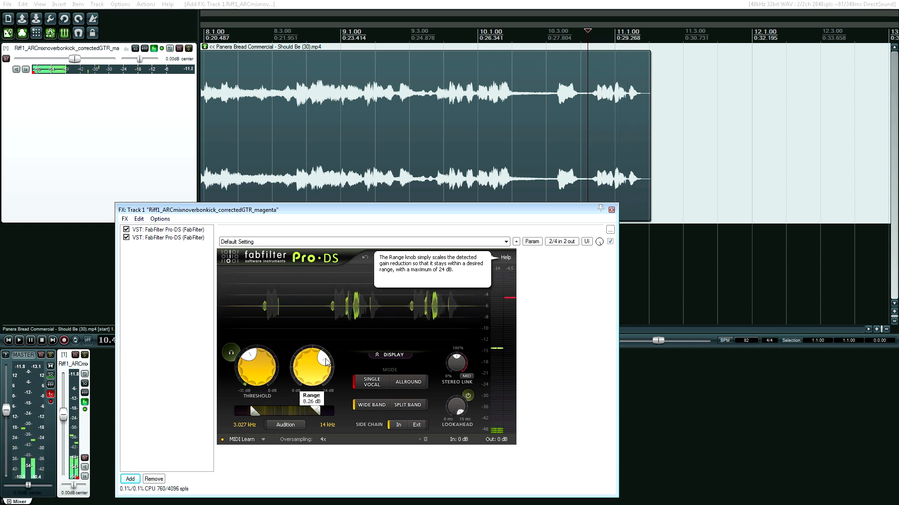
key(space)
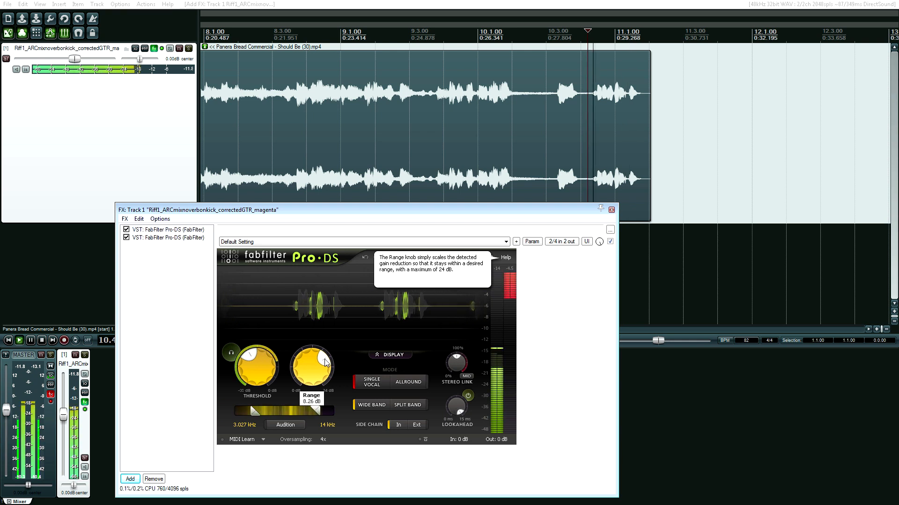
key(space)
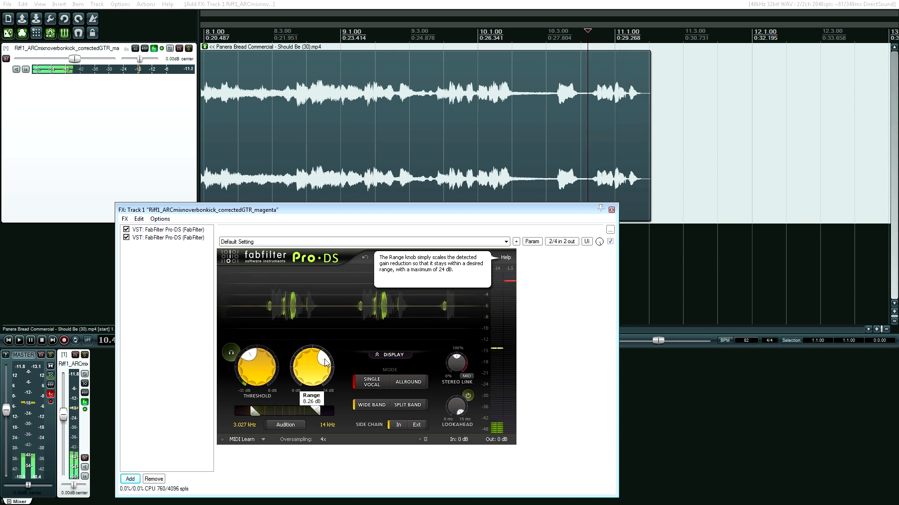
- Compare the last phrase with the track effects enabled and bypassed by toggling them during playback
click(162, 49)
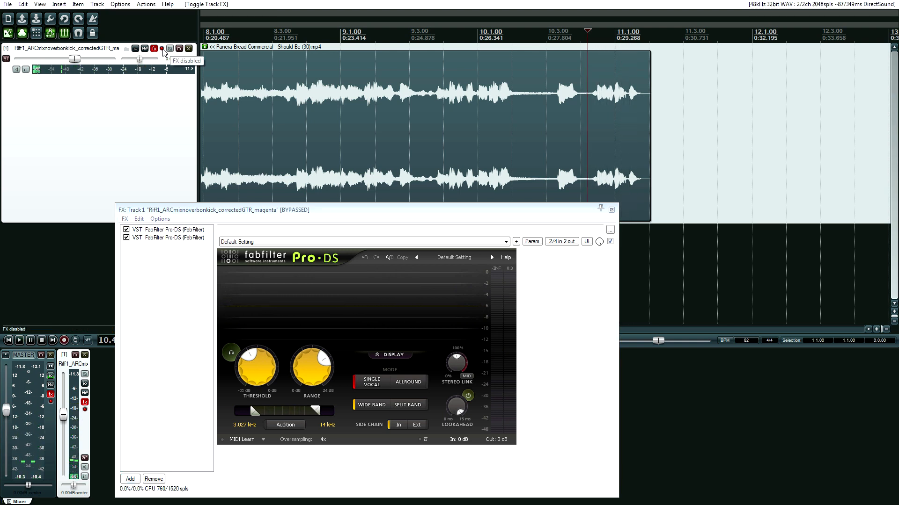
click(162, 49)
key(space)
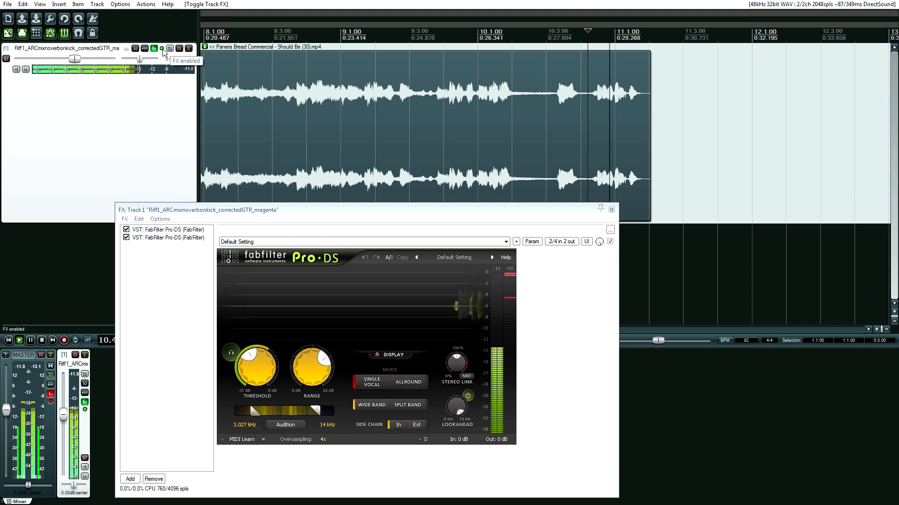
click(163, 48)
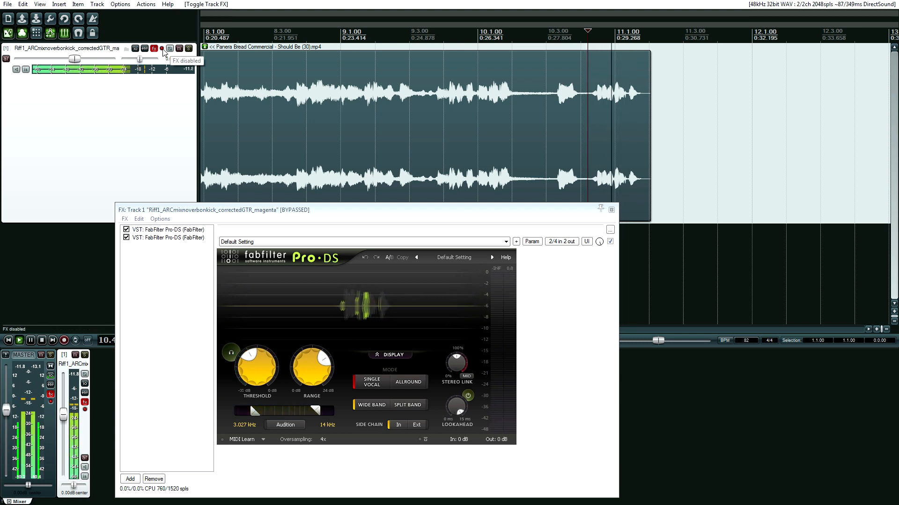
click(162, 49)
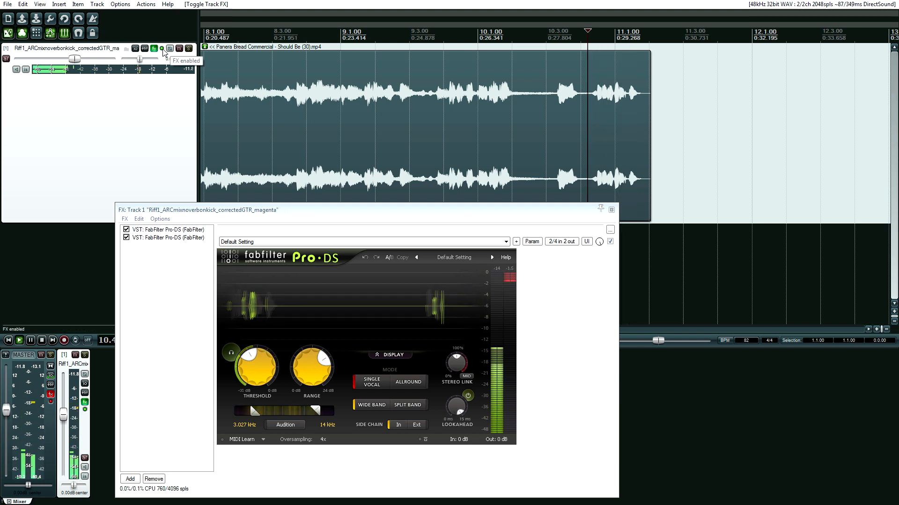
click(162, 49)
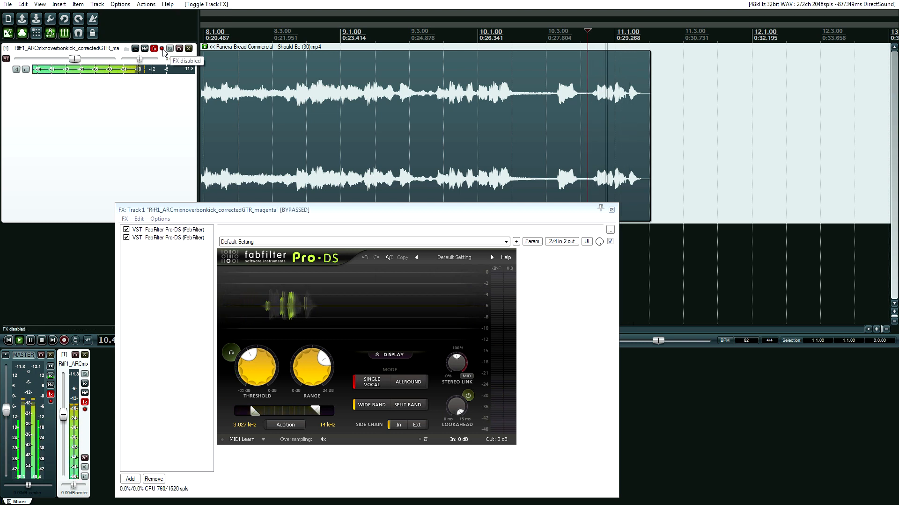
click(162, 48)
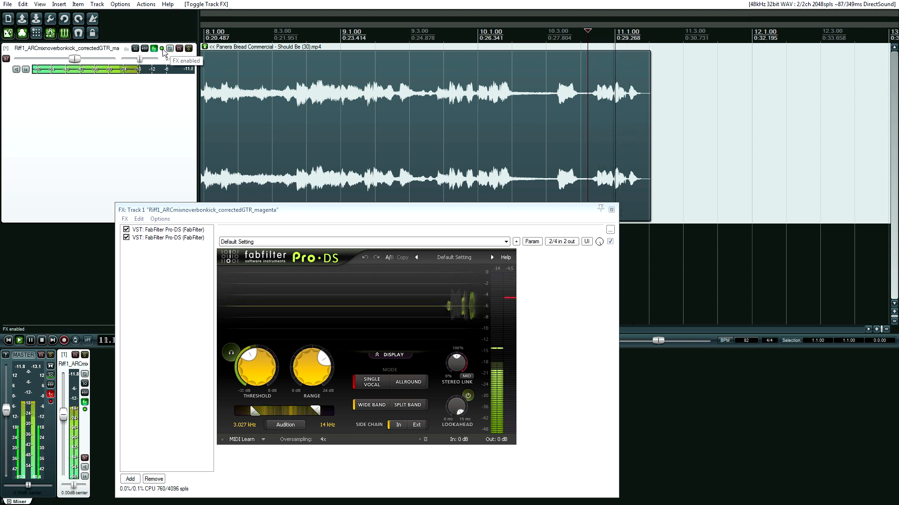
key(space)
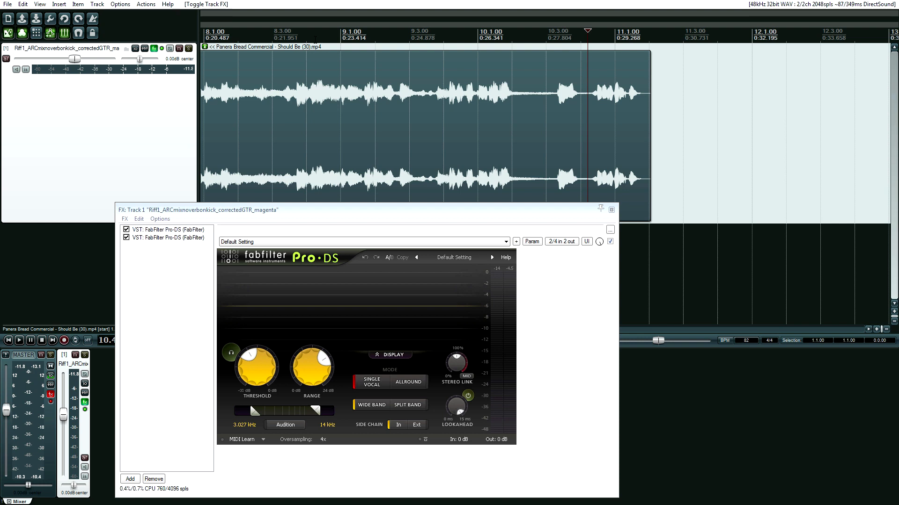
- Play the last phrase once with both de-essers active and once more with the track effects bypassed
key(space)
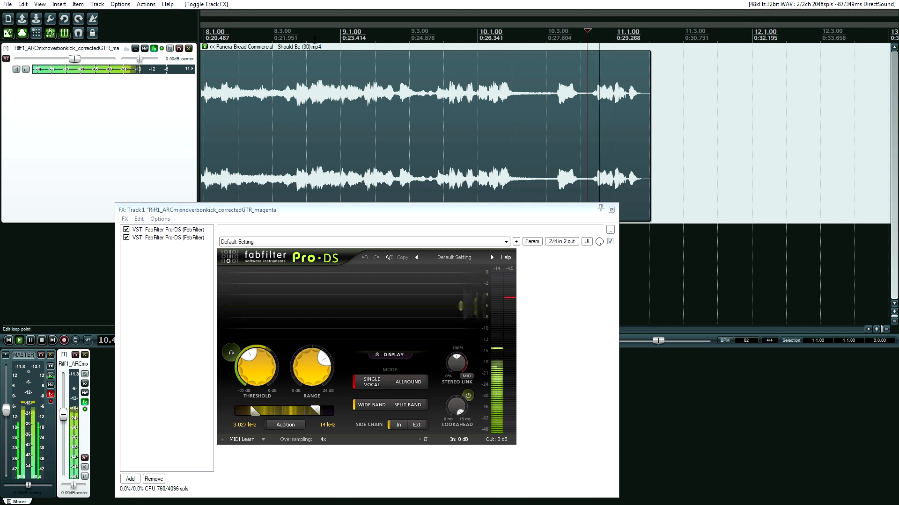
key(space)
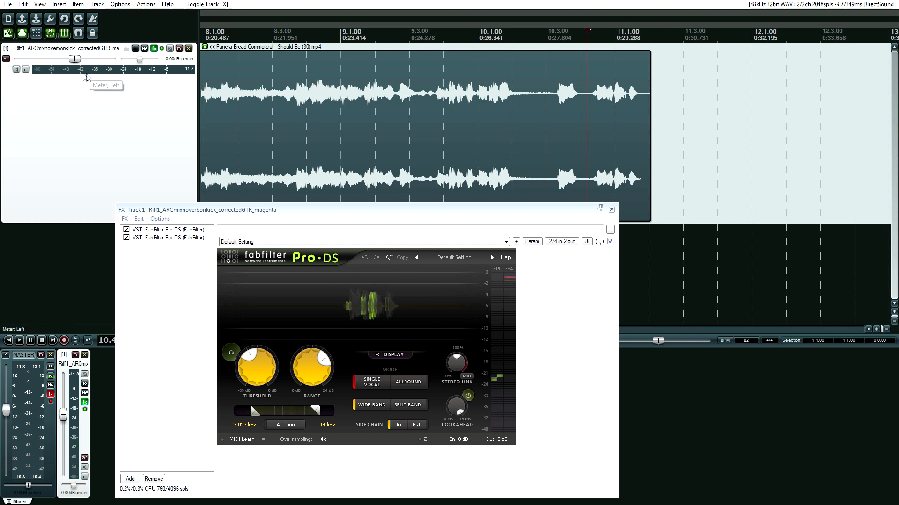
click(162, 49)
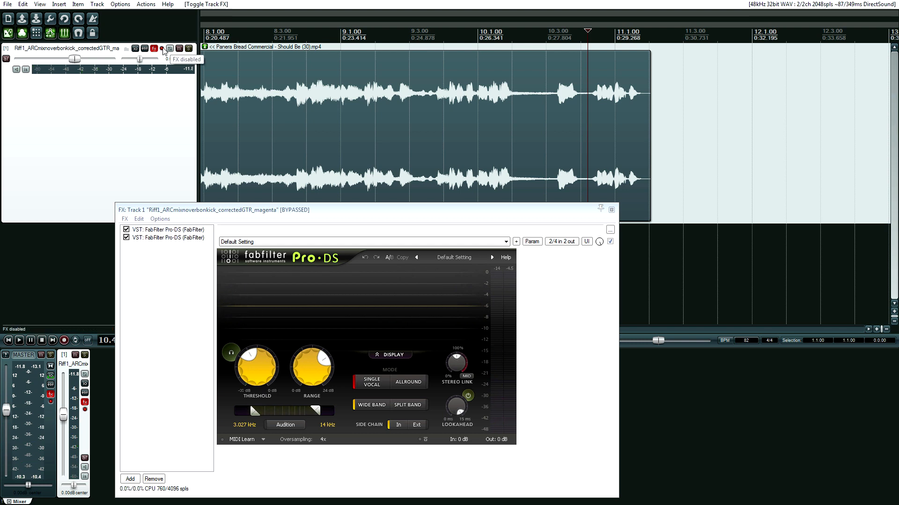
key(space)
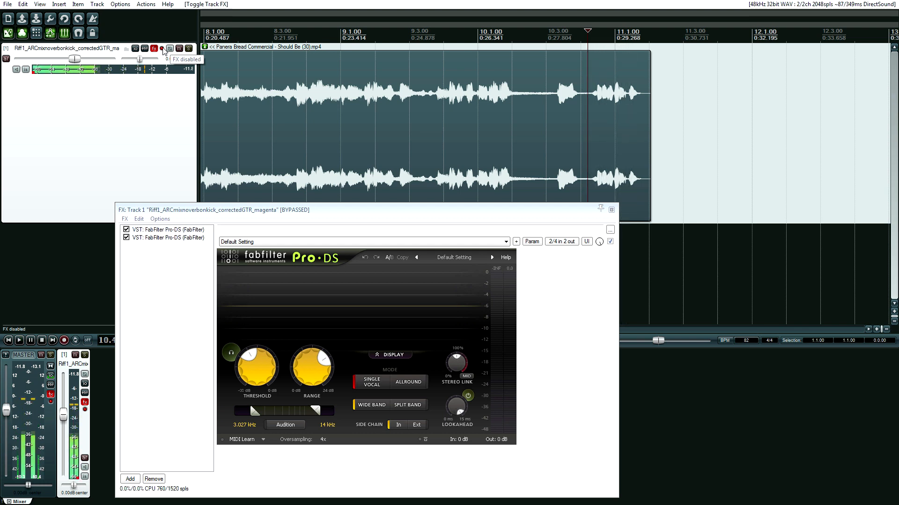
key(space)
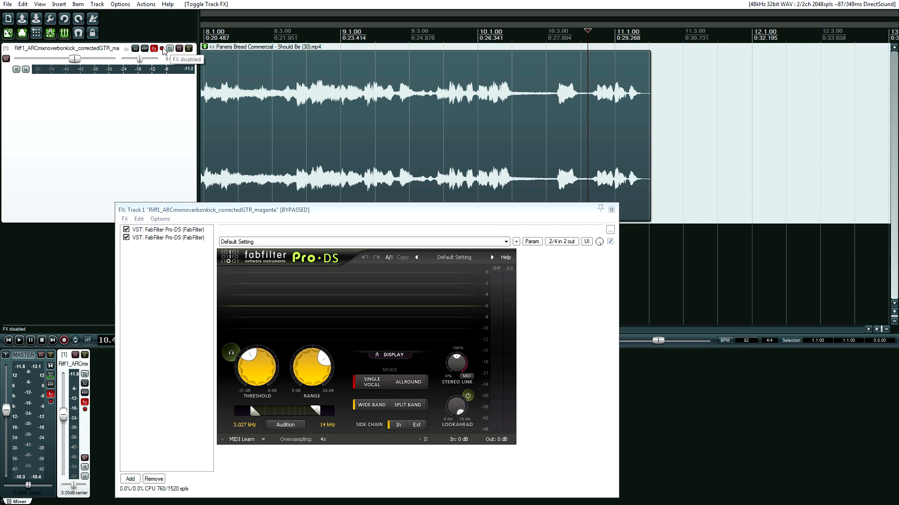
- Close the track's effects window and return the edit cursor to the start of the project
click(611, 210)
scroll(436, 195, down, 5)
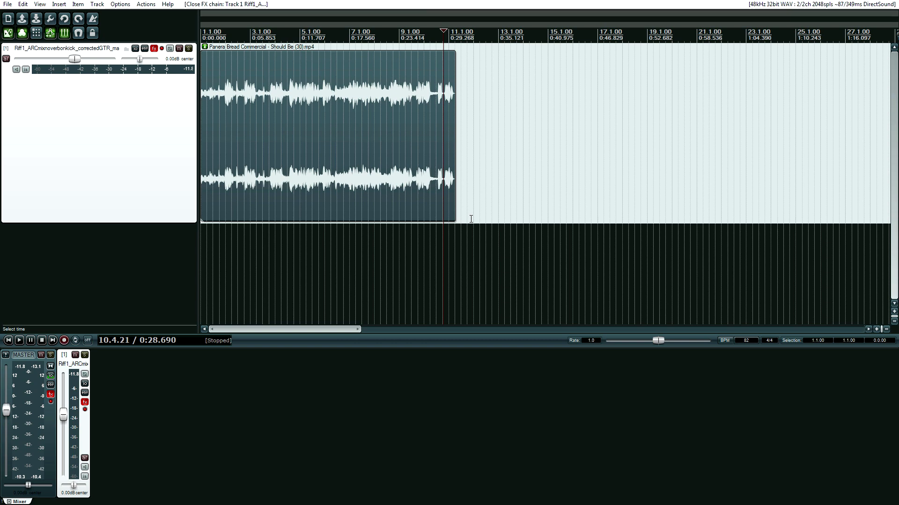
click(483, 237)
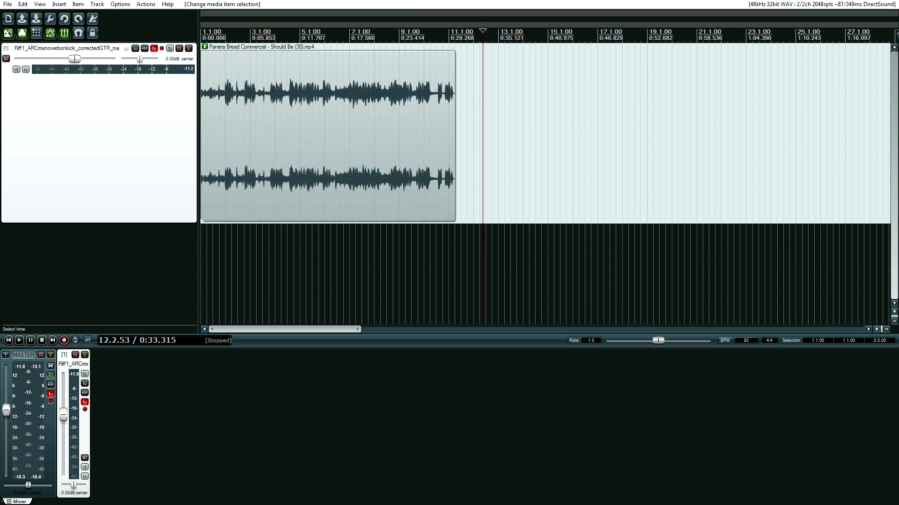
key(Home)
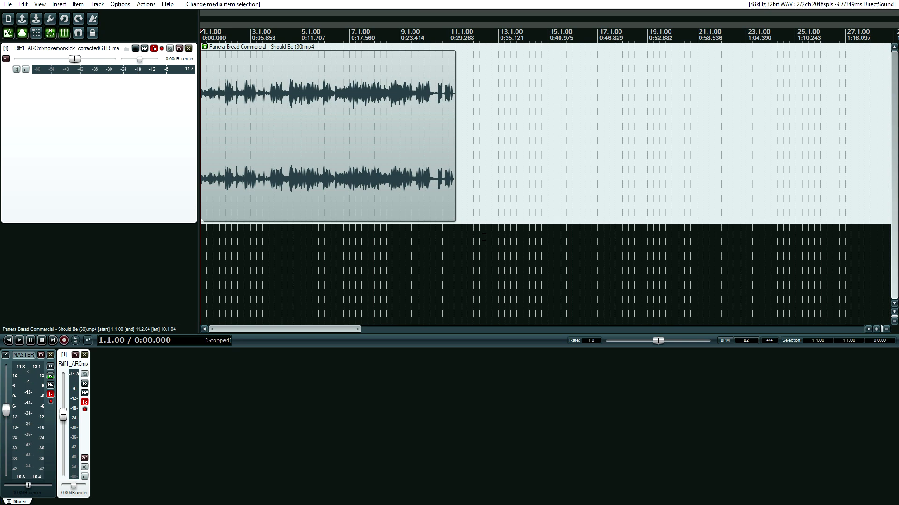
click(407, 31)
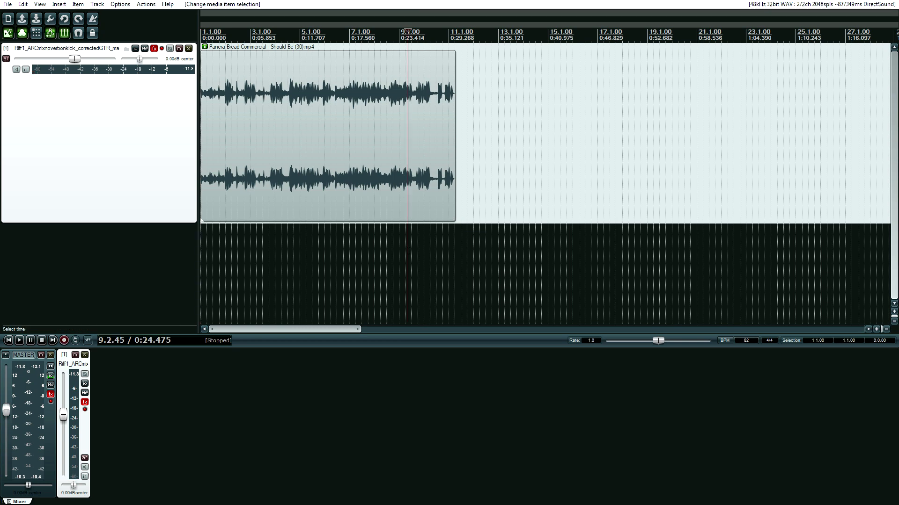
click(459, 31)
click(509, 32)
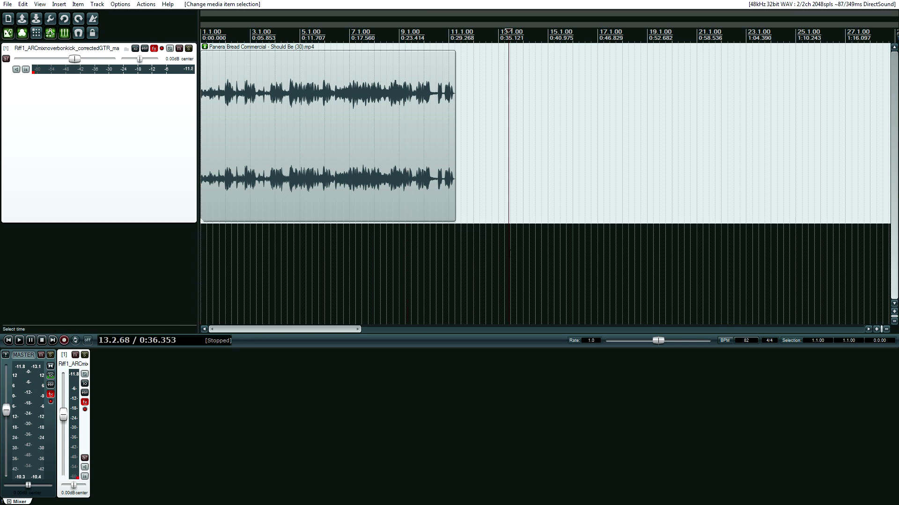
click(602, 31)
click(679, 32)
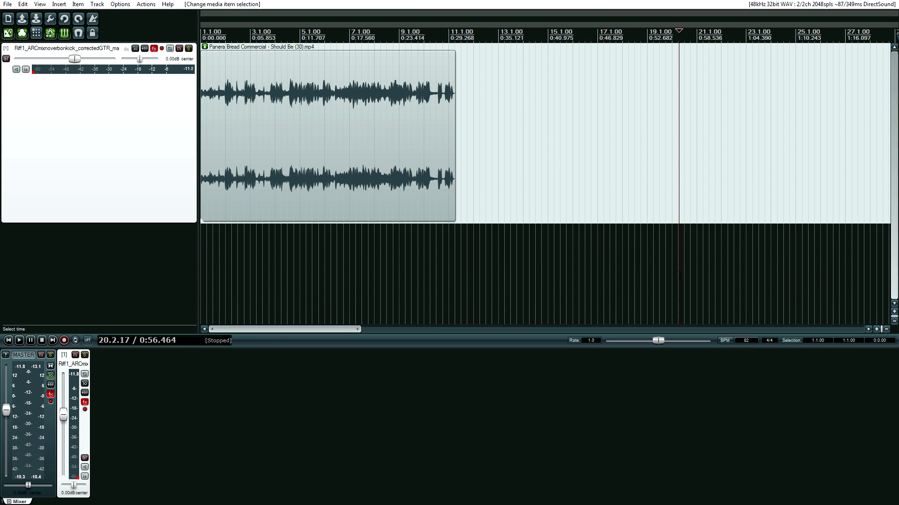
click(718, 31)
click(419, 31)
click(343, 31)
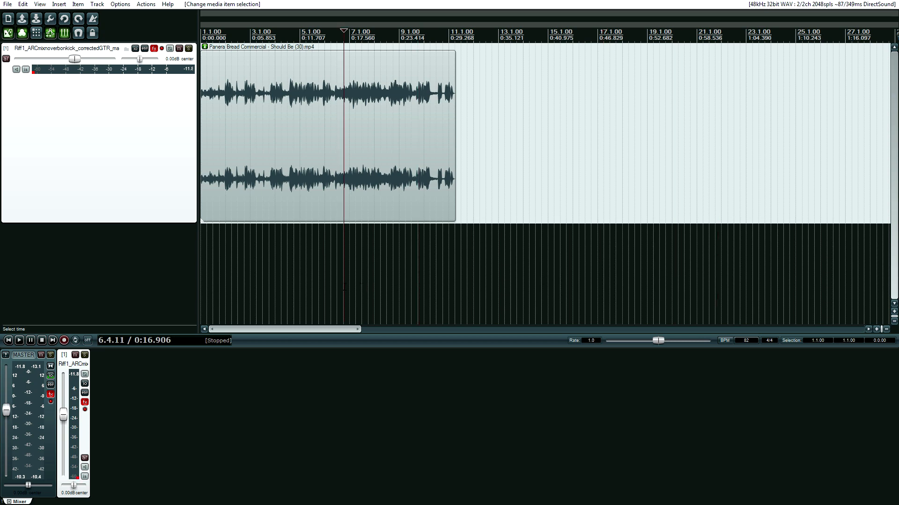
click(518, 31)
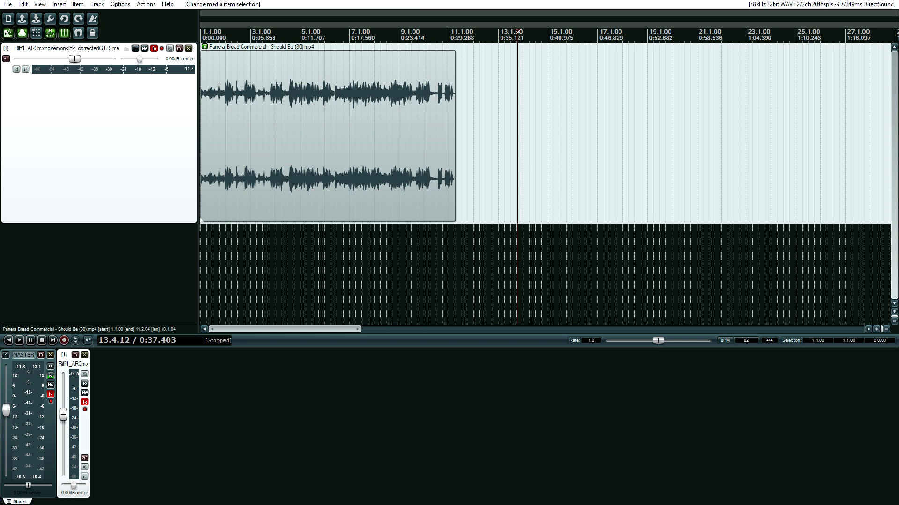
click(339, 267)
click(597, 262)
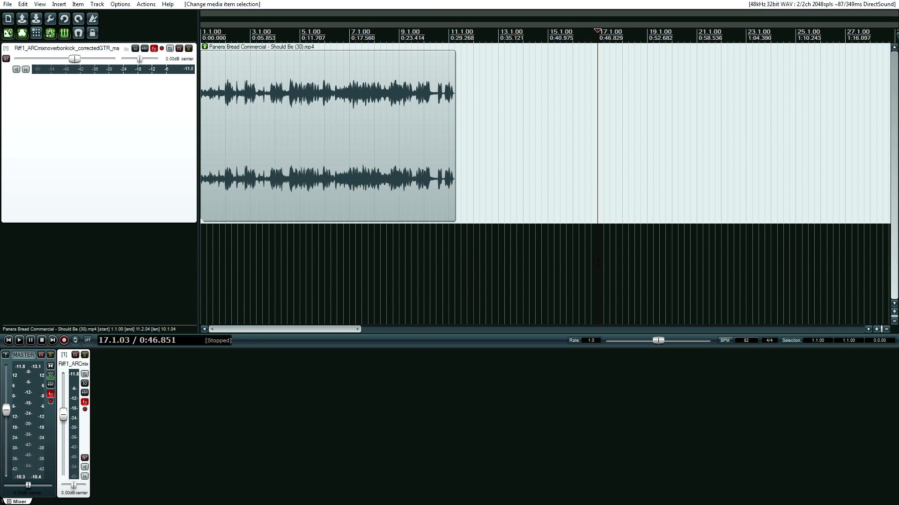
- Reopen the track's effects chain and move its window up toward the middle of the screen
click(154, 48)
drag(307, 211, 342, 143)
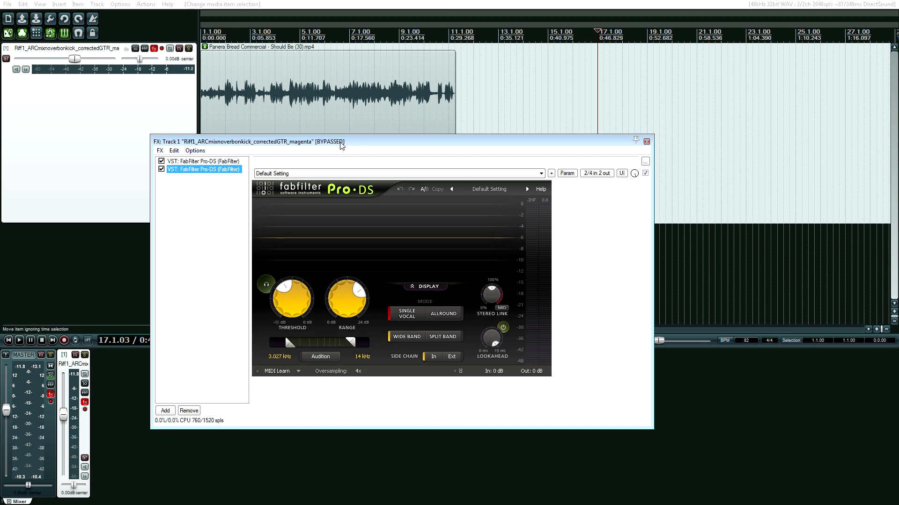